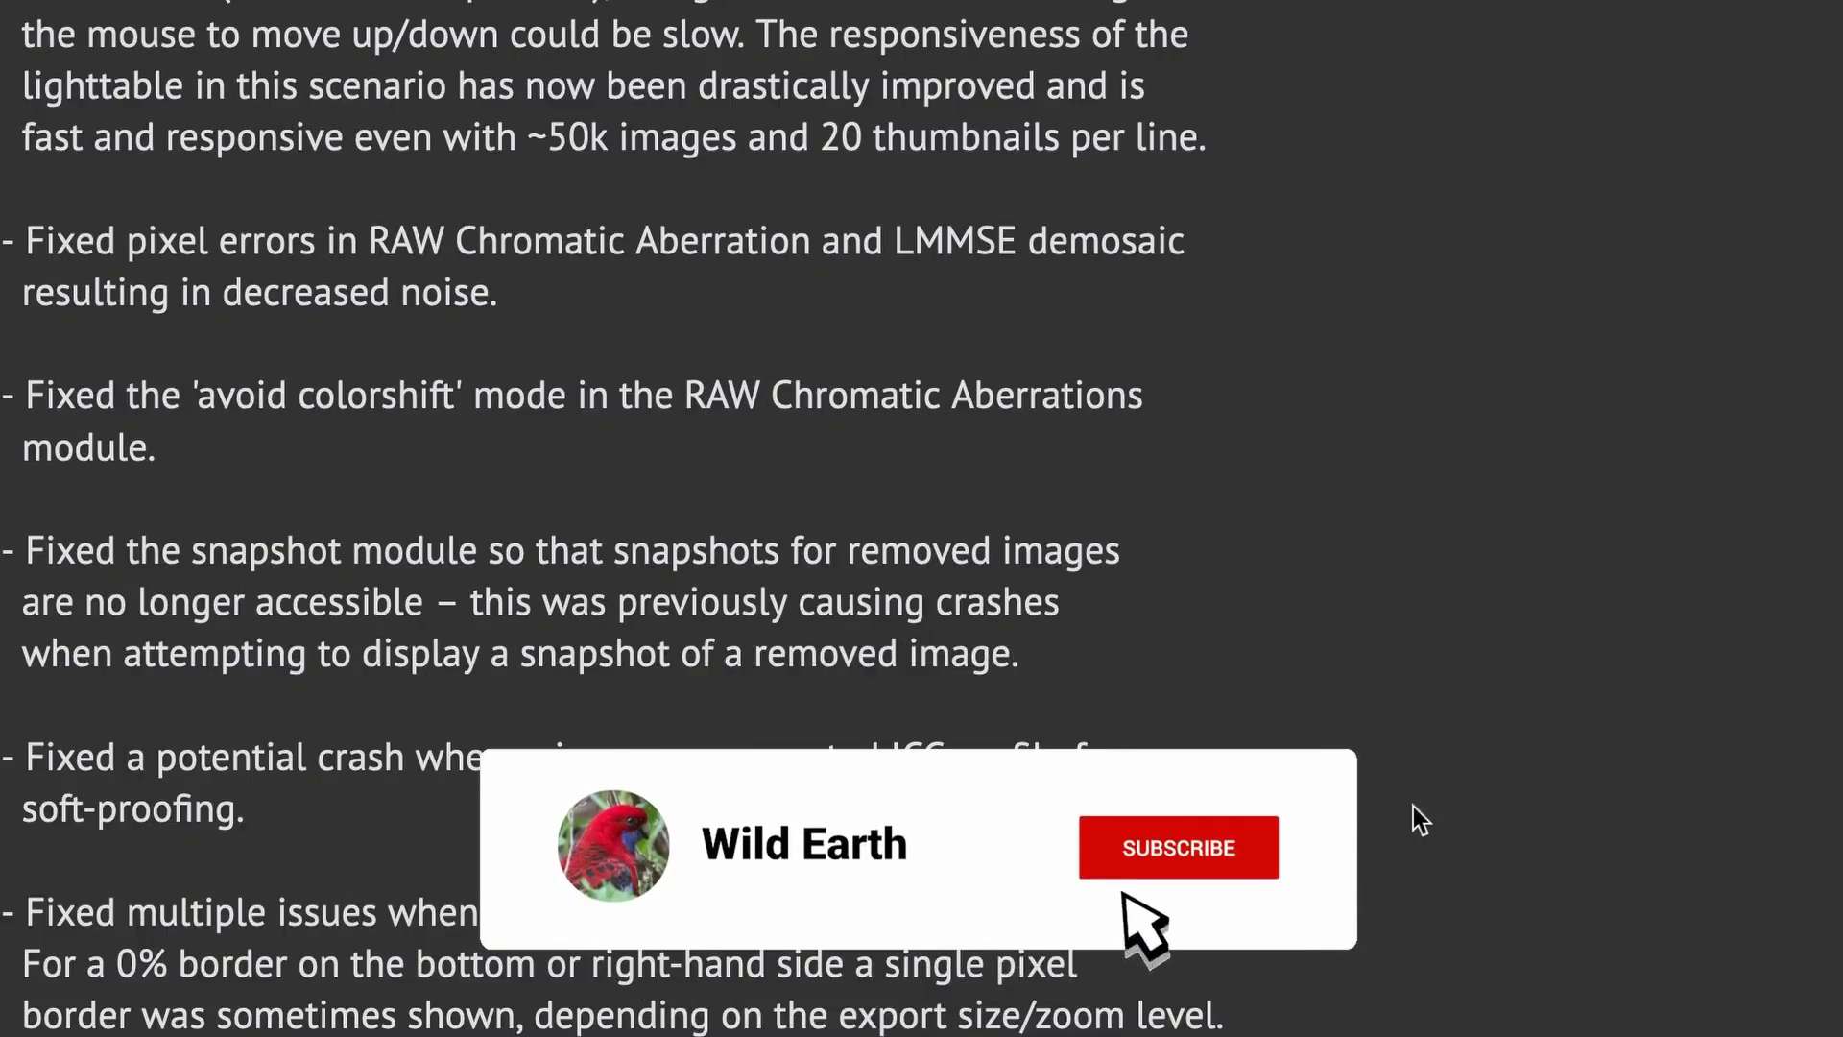
Scroll down through the darktable 4.6 release notes
scroll(1418, 816, down, 12)
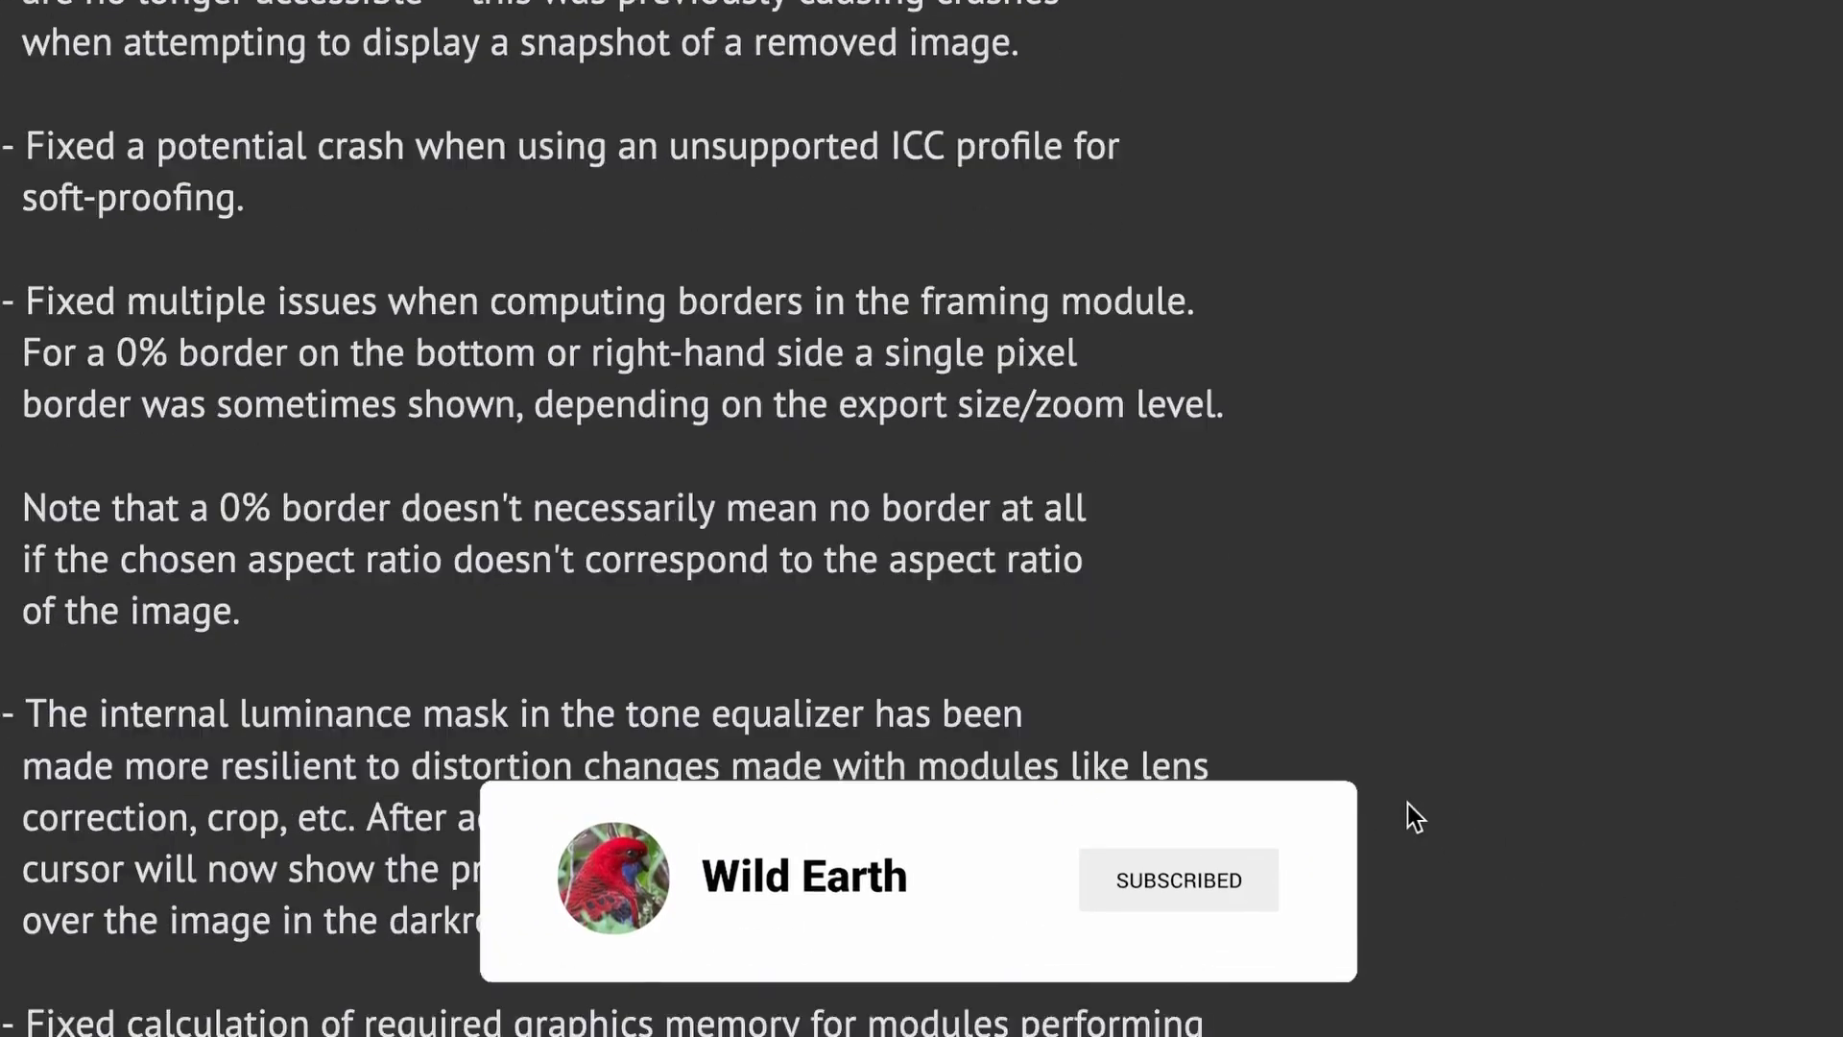
scroll(1408, 804, down, 15)
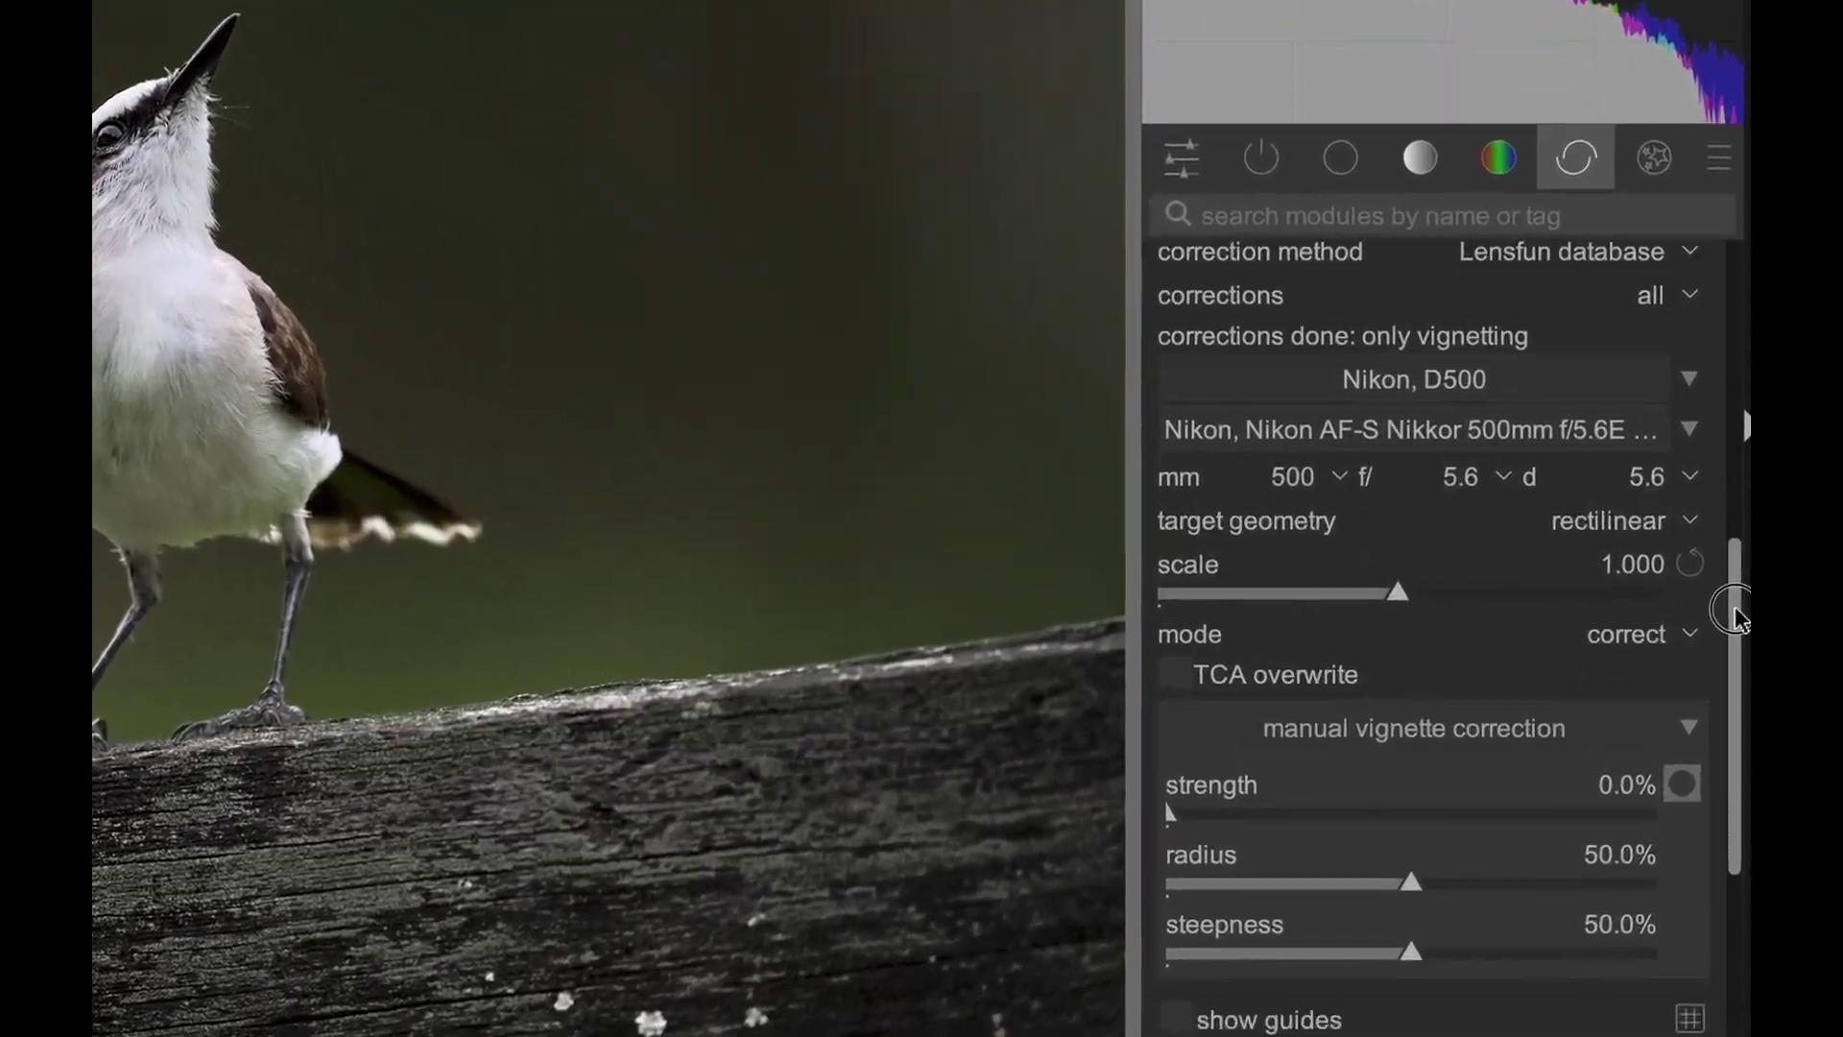
Set the lens correction manual vignette strength to 7.6% on the bird photo
mouse_move(1736, 619)
mouse_down()
mouse_move(1734, 658)
mouse_move(1734, 603)
mouse_move(1743, 653)
mouse_up()
drag(1222, 659, 1225, 670)
drag(1433, 678, 1136, 663)
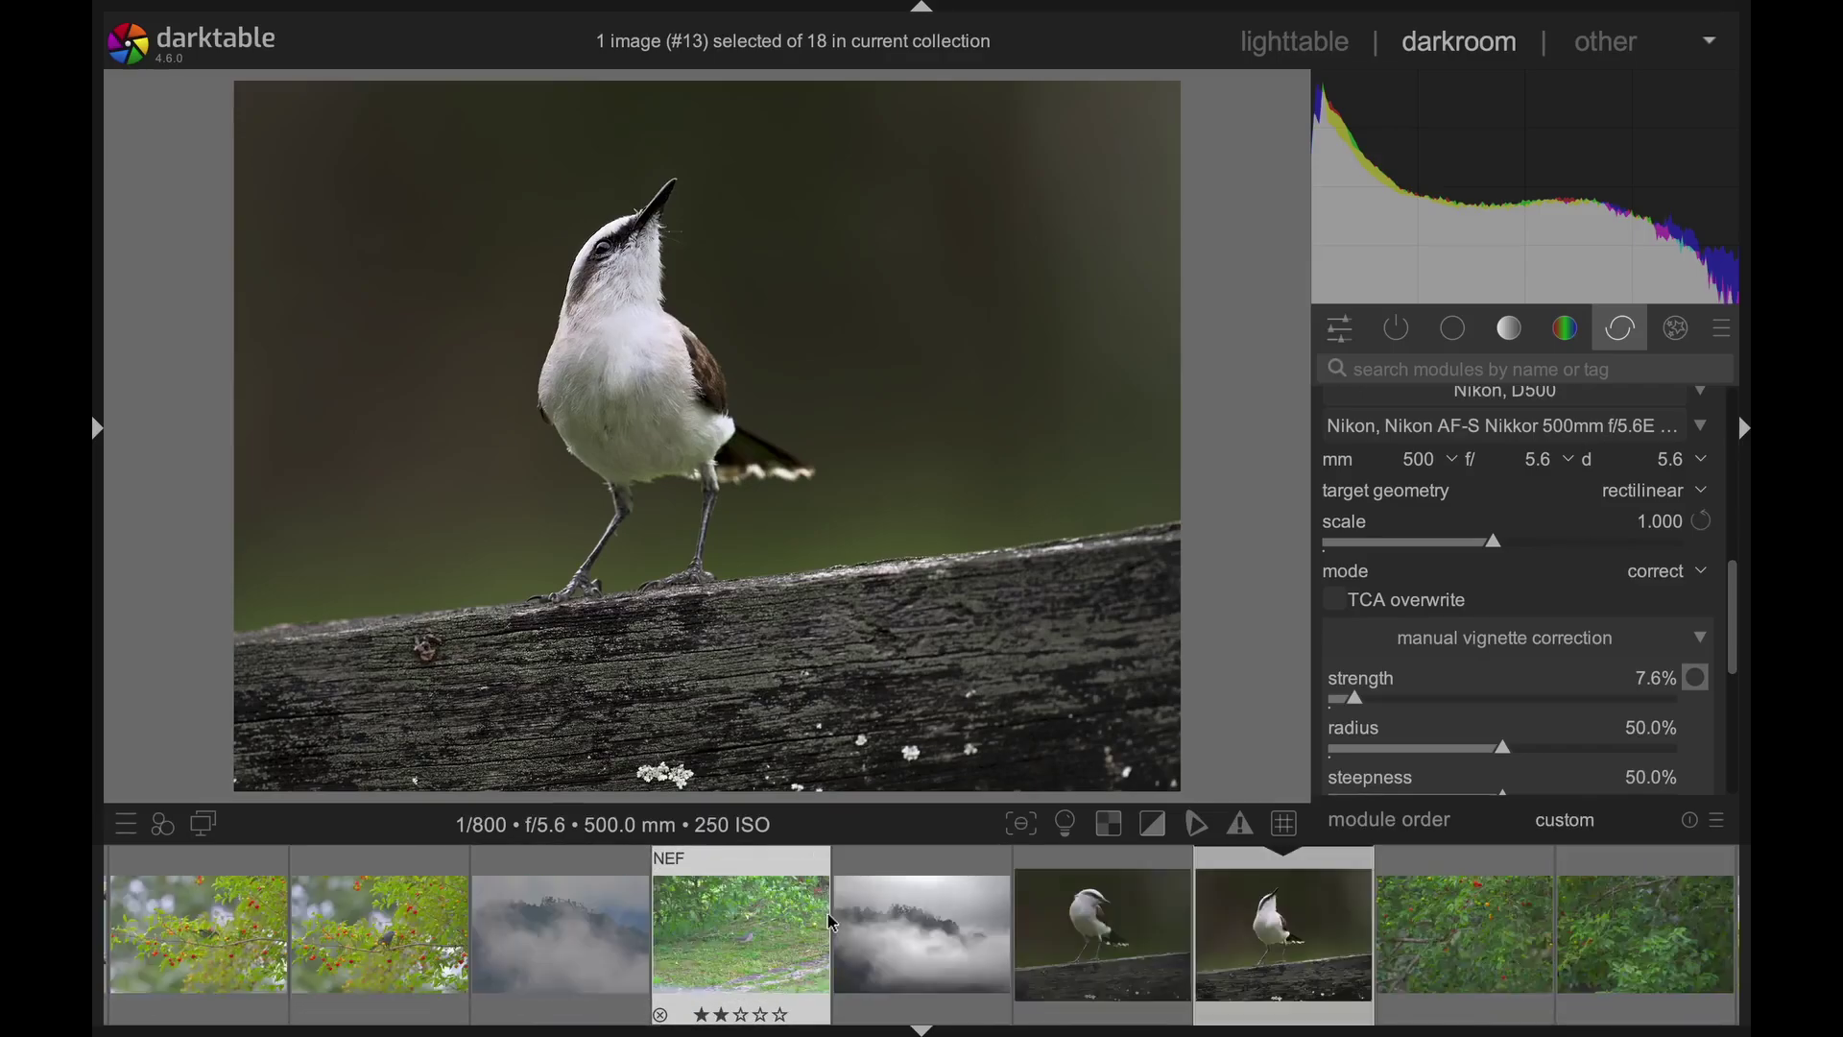
Scroll back and forth along the filmstrip, holding Shift for bigger jumps between thumbnails
scroll(831, 923, down, 3)
scroll(831, 923, up, 3)
key(shift)
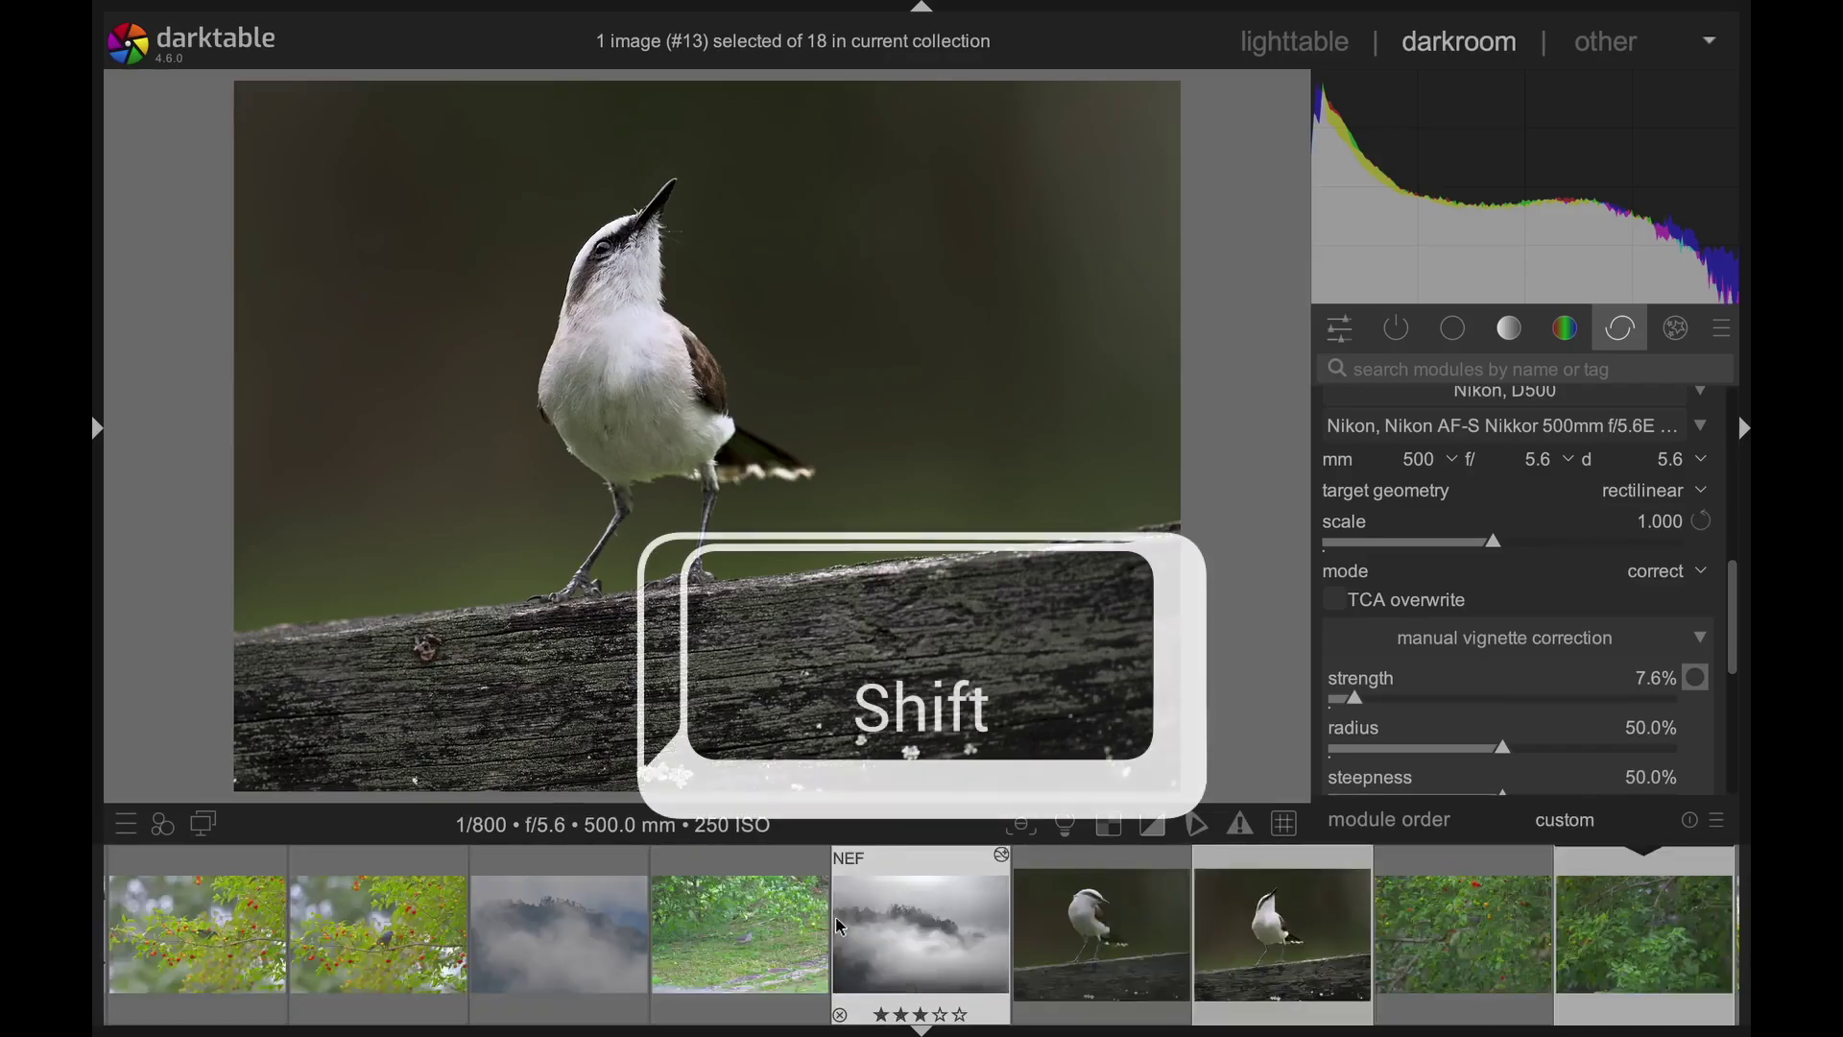
scroll(842, 928, up, 3)
scroll(842, 927, down, 3)
scroll(842, 928, up, 3)
scroll(842, 927, up, 2)
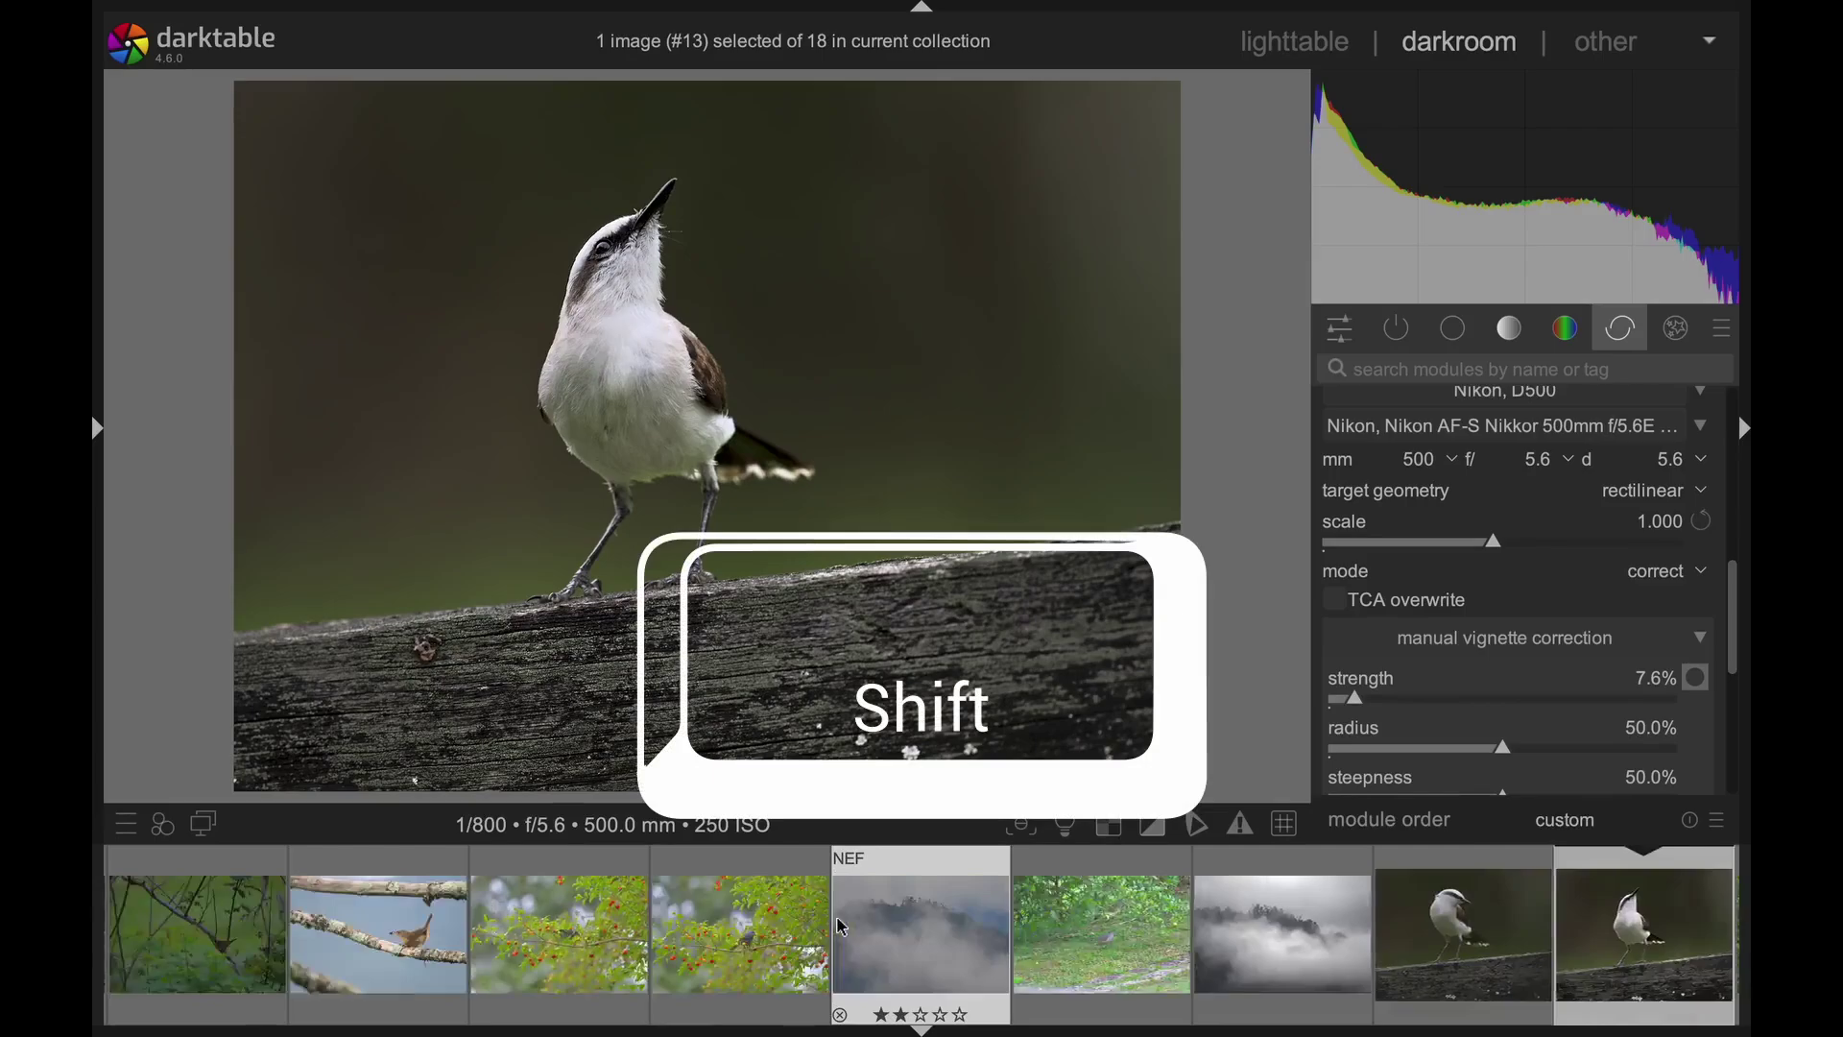
scroll(842, 927, up, 4)
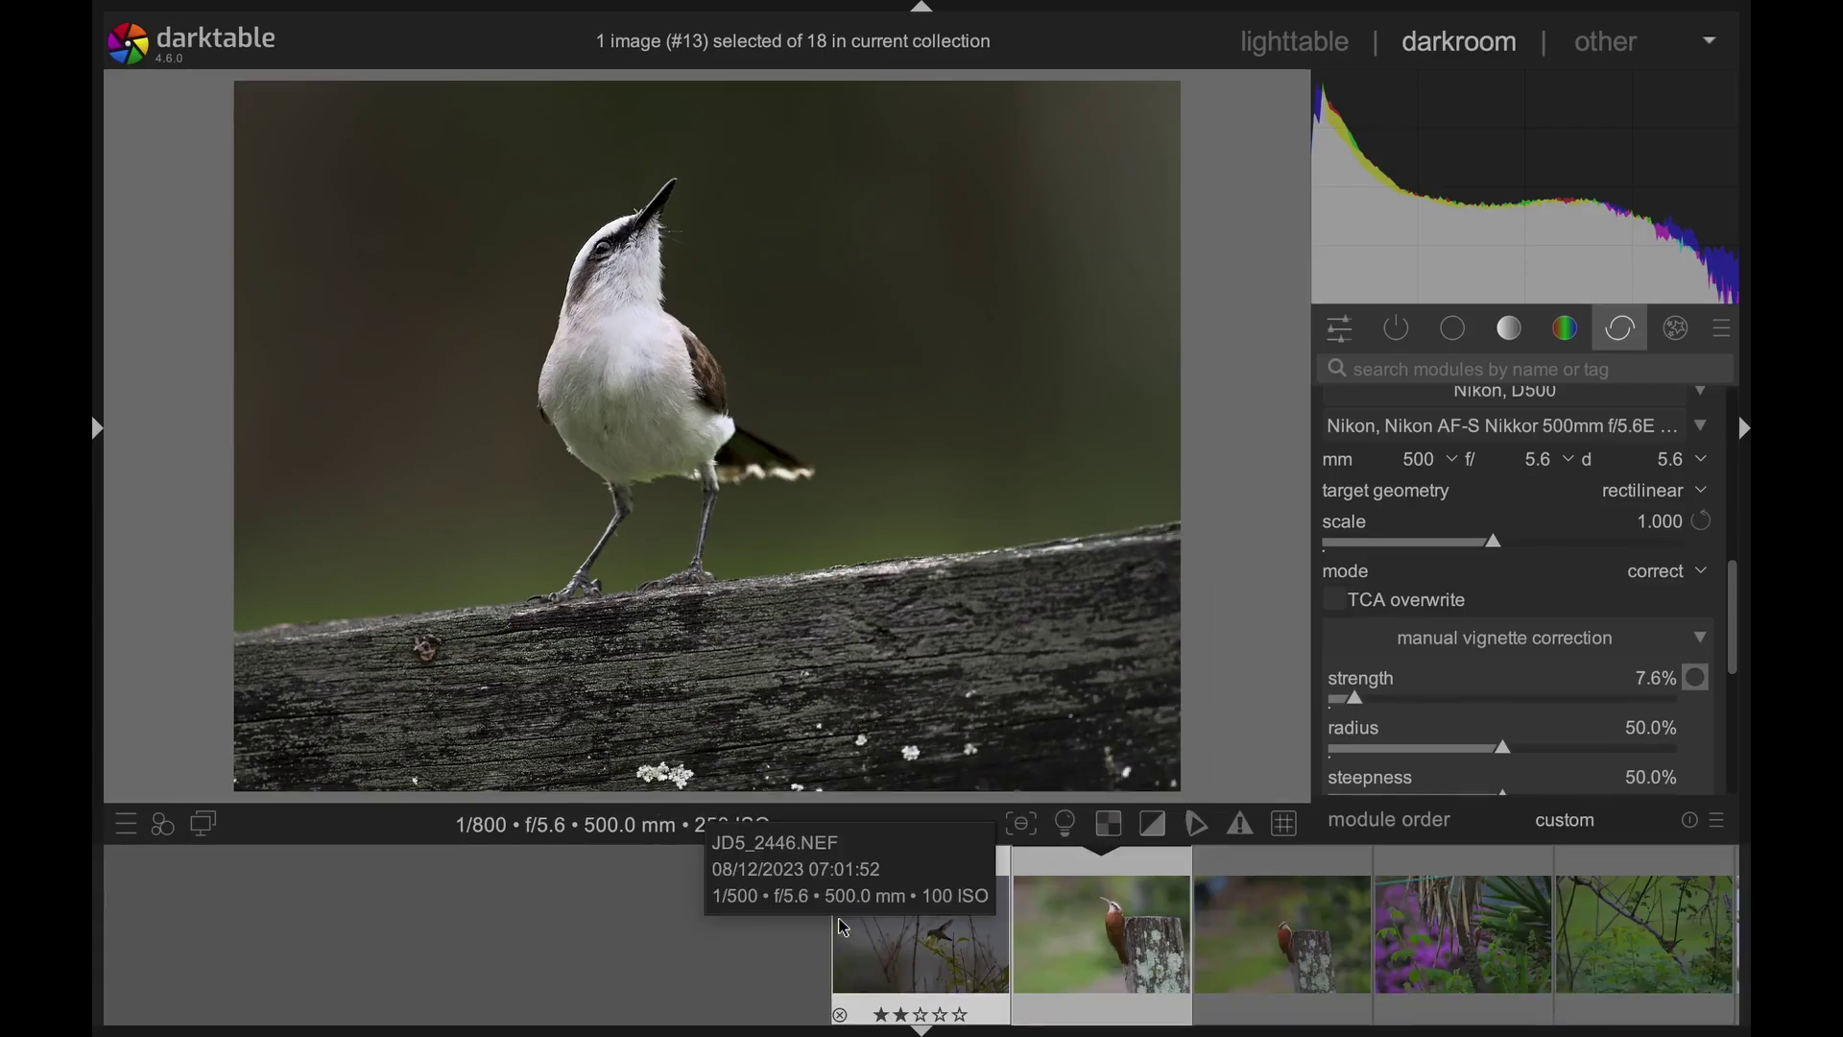
ctrl+scroll(844, 929, down, 3)
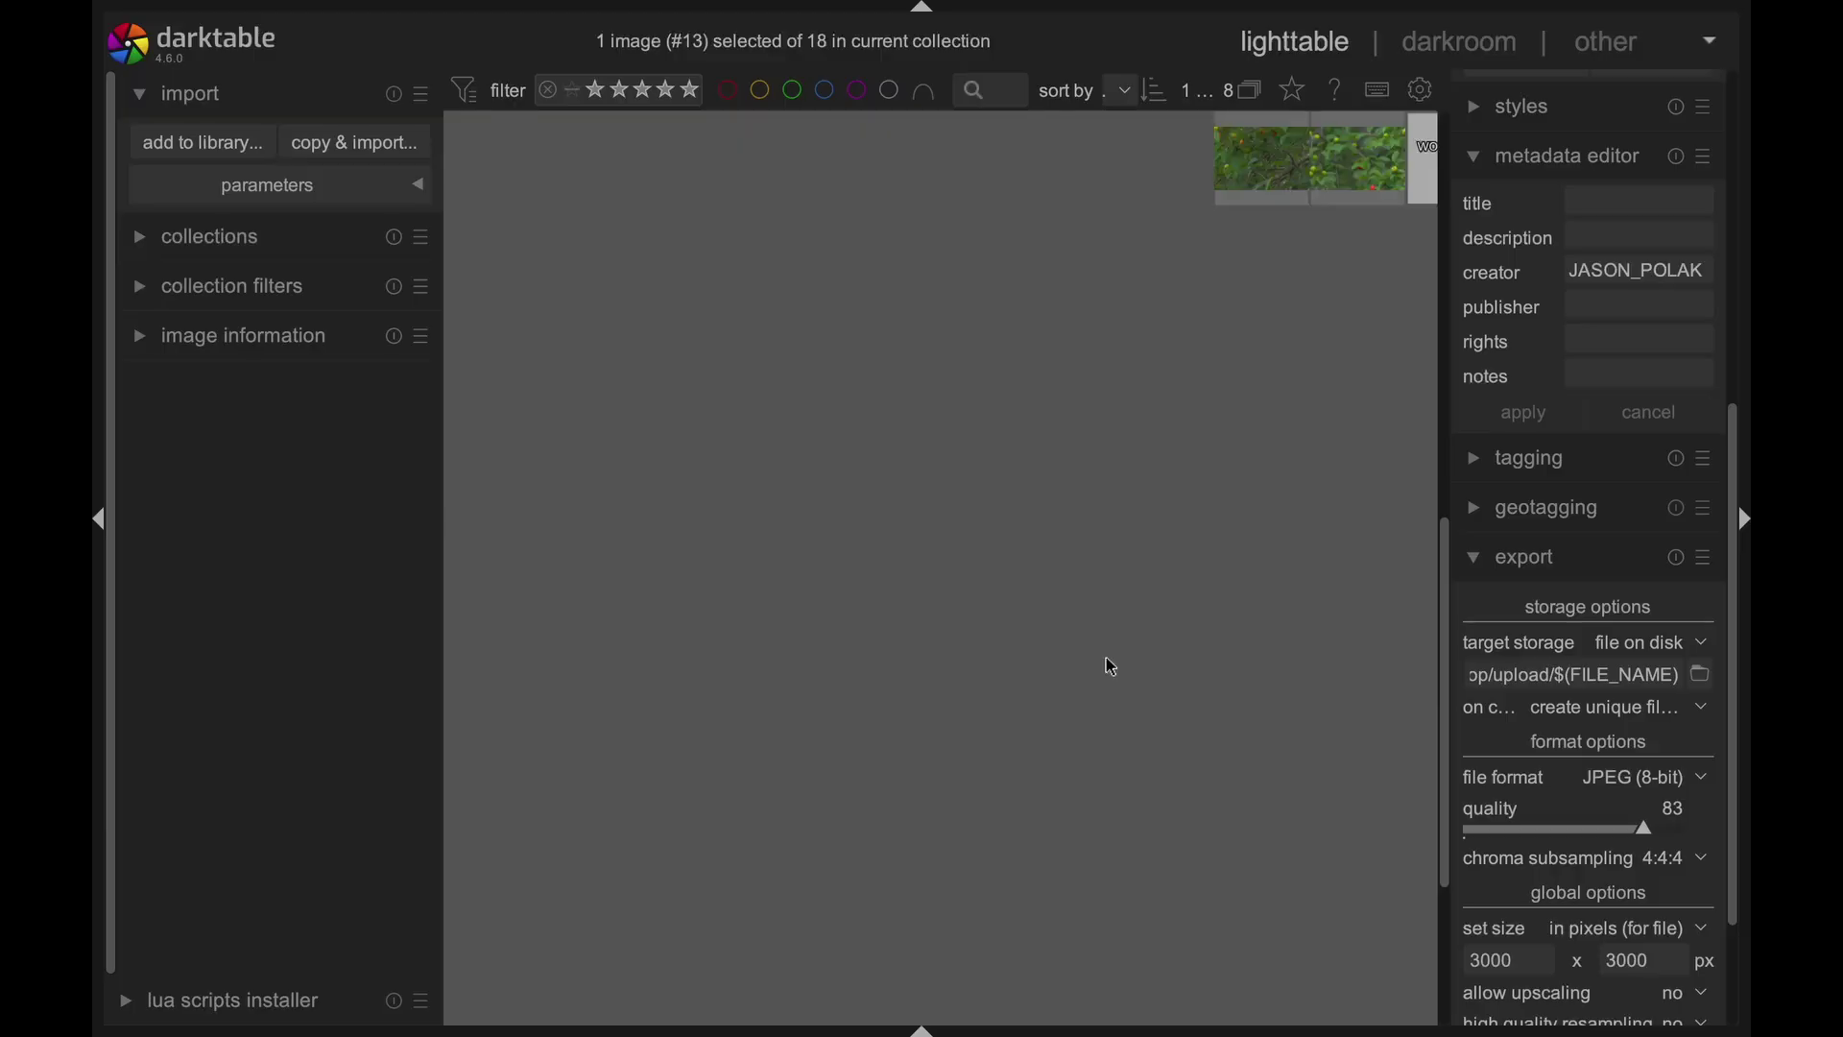
Review the export module's chroma subsampling options and keep 4:4:4
scroll(1633, 576, down, 5)
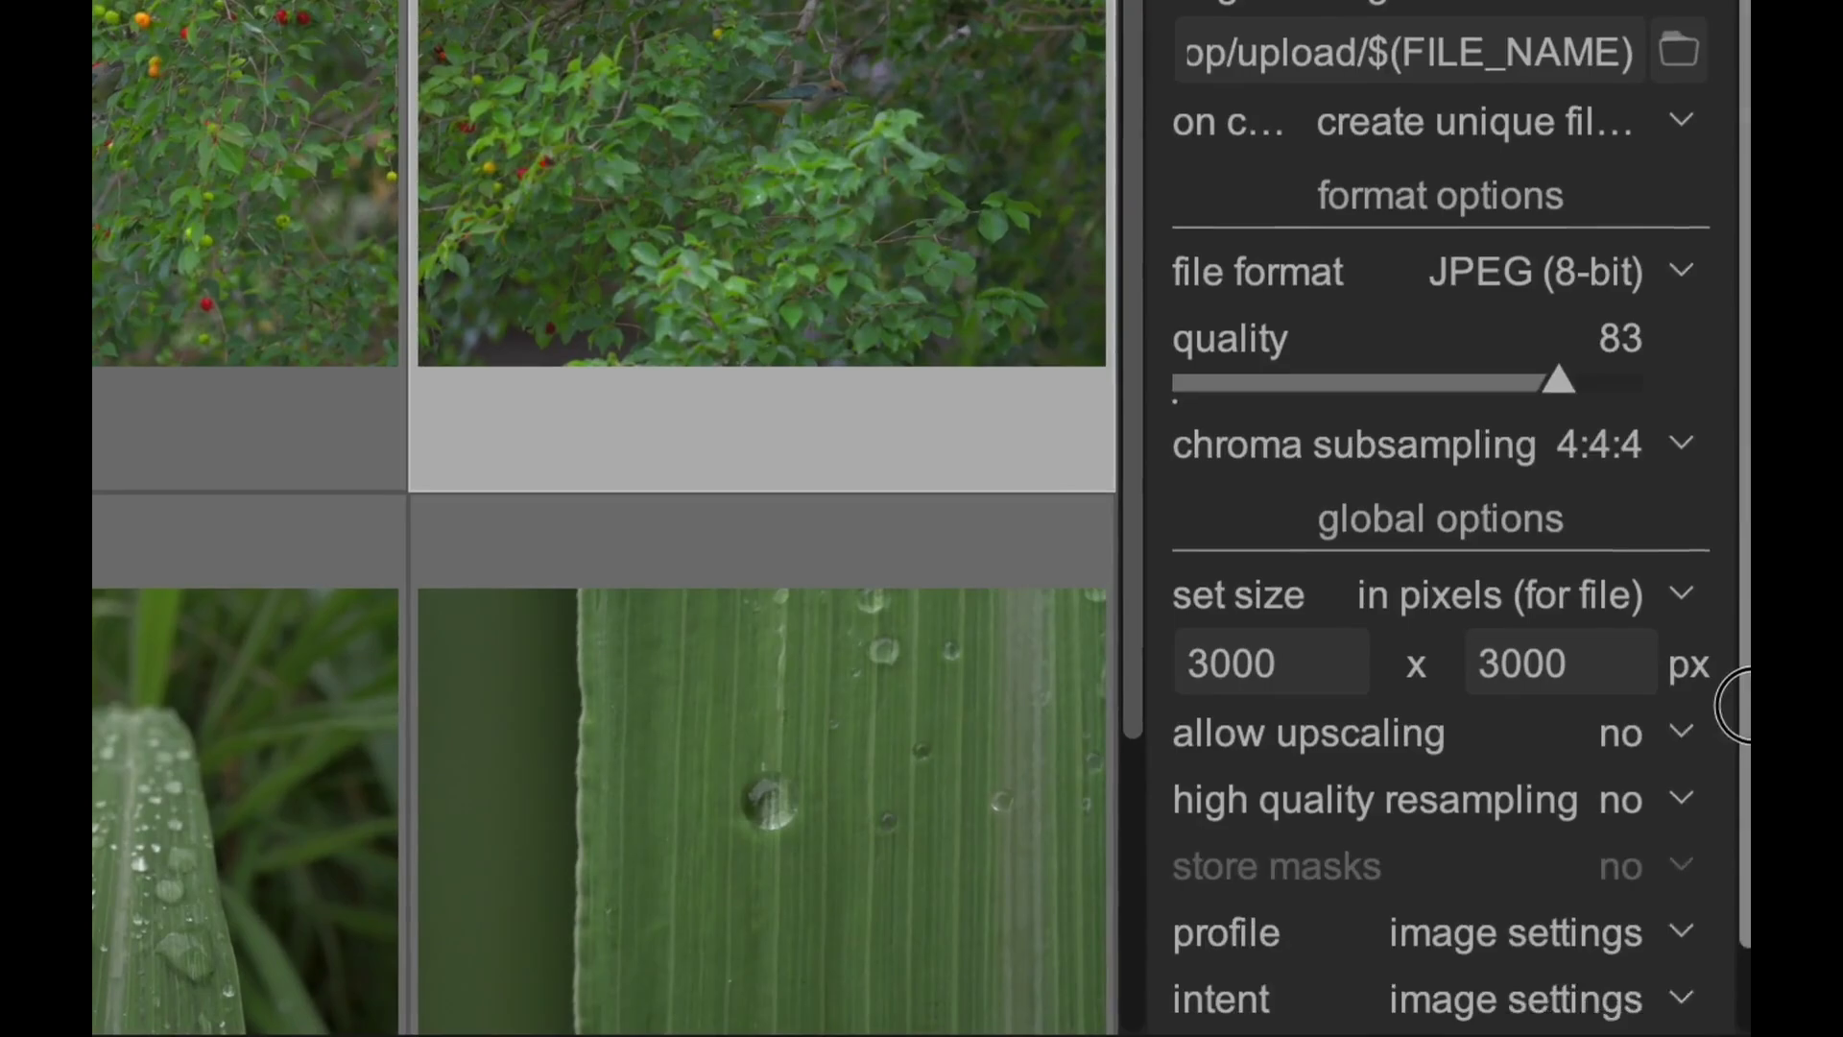
click(1642, 376)
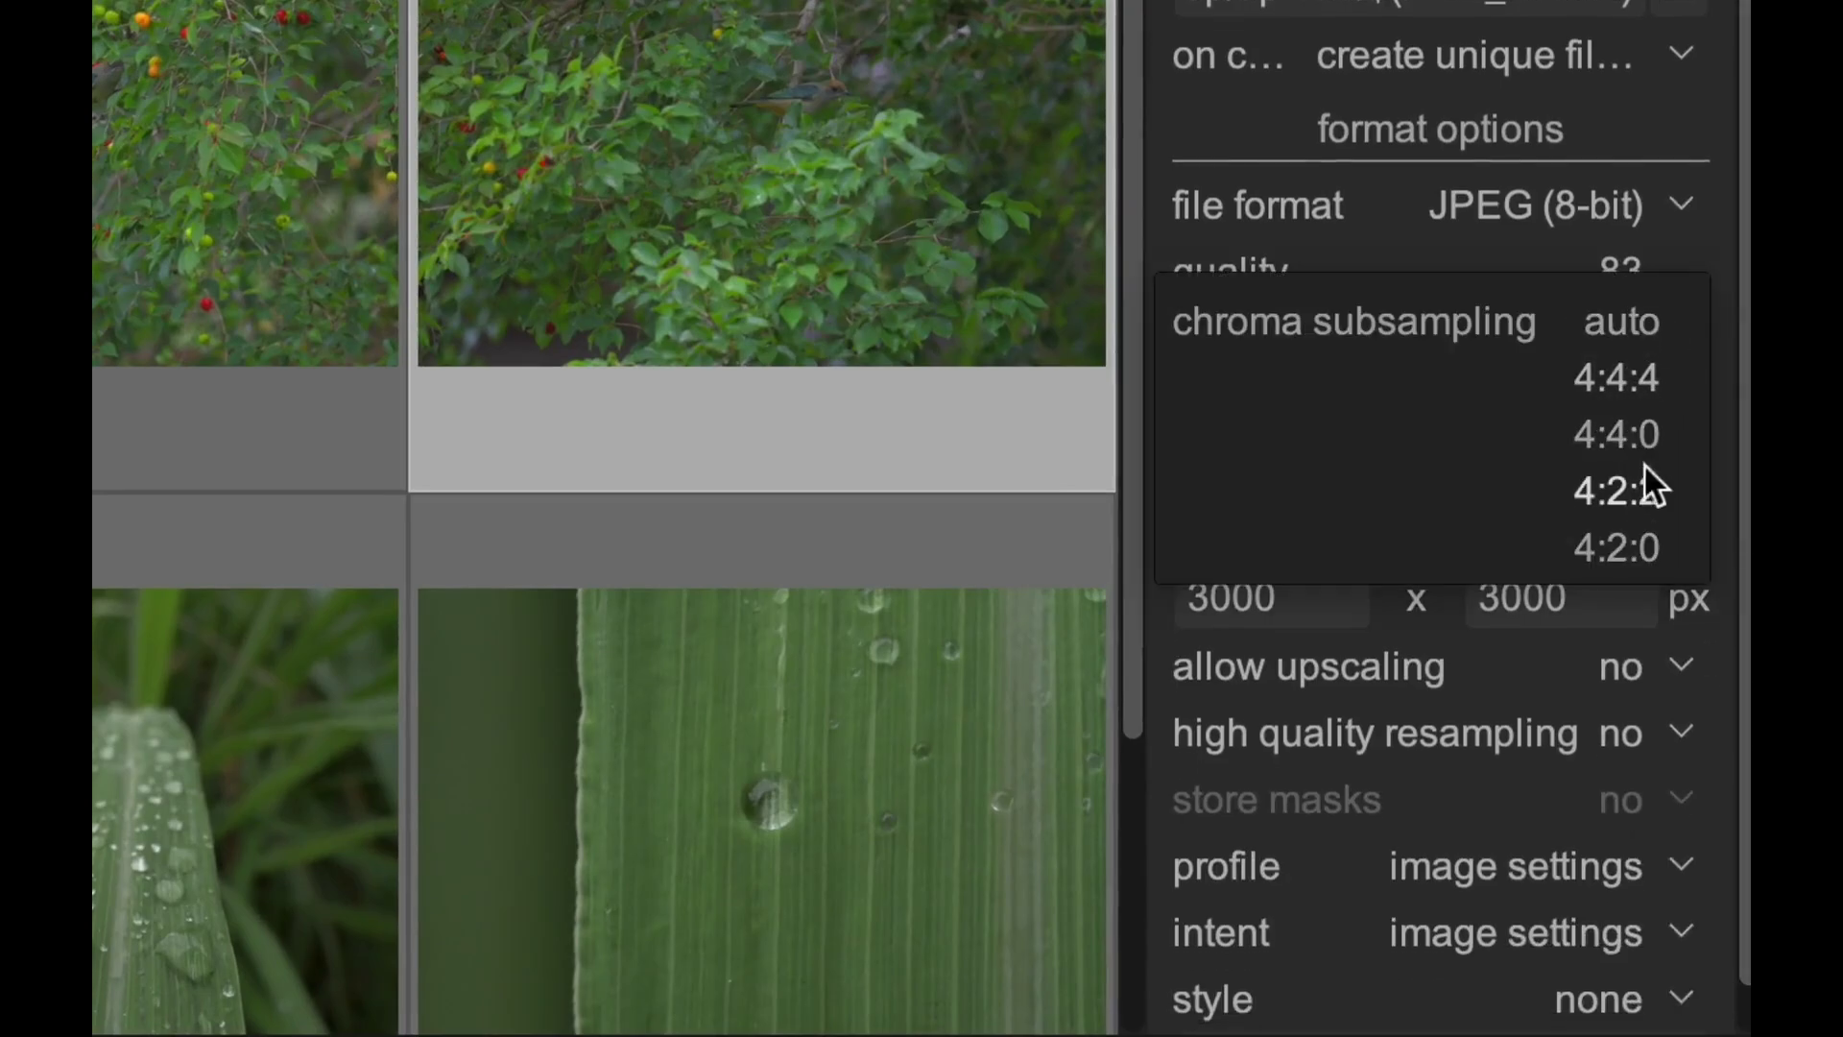
click(1639, 377)
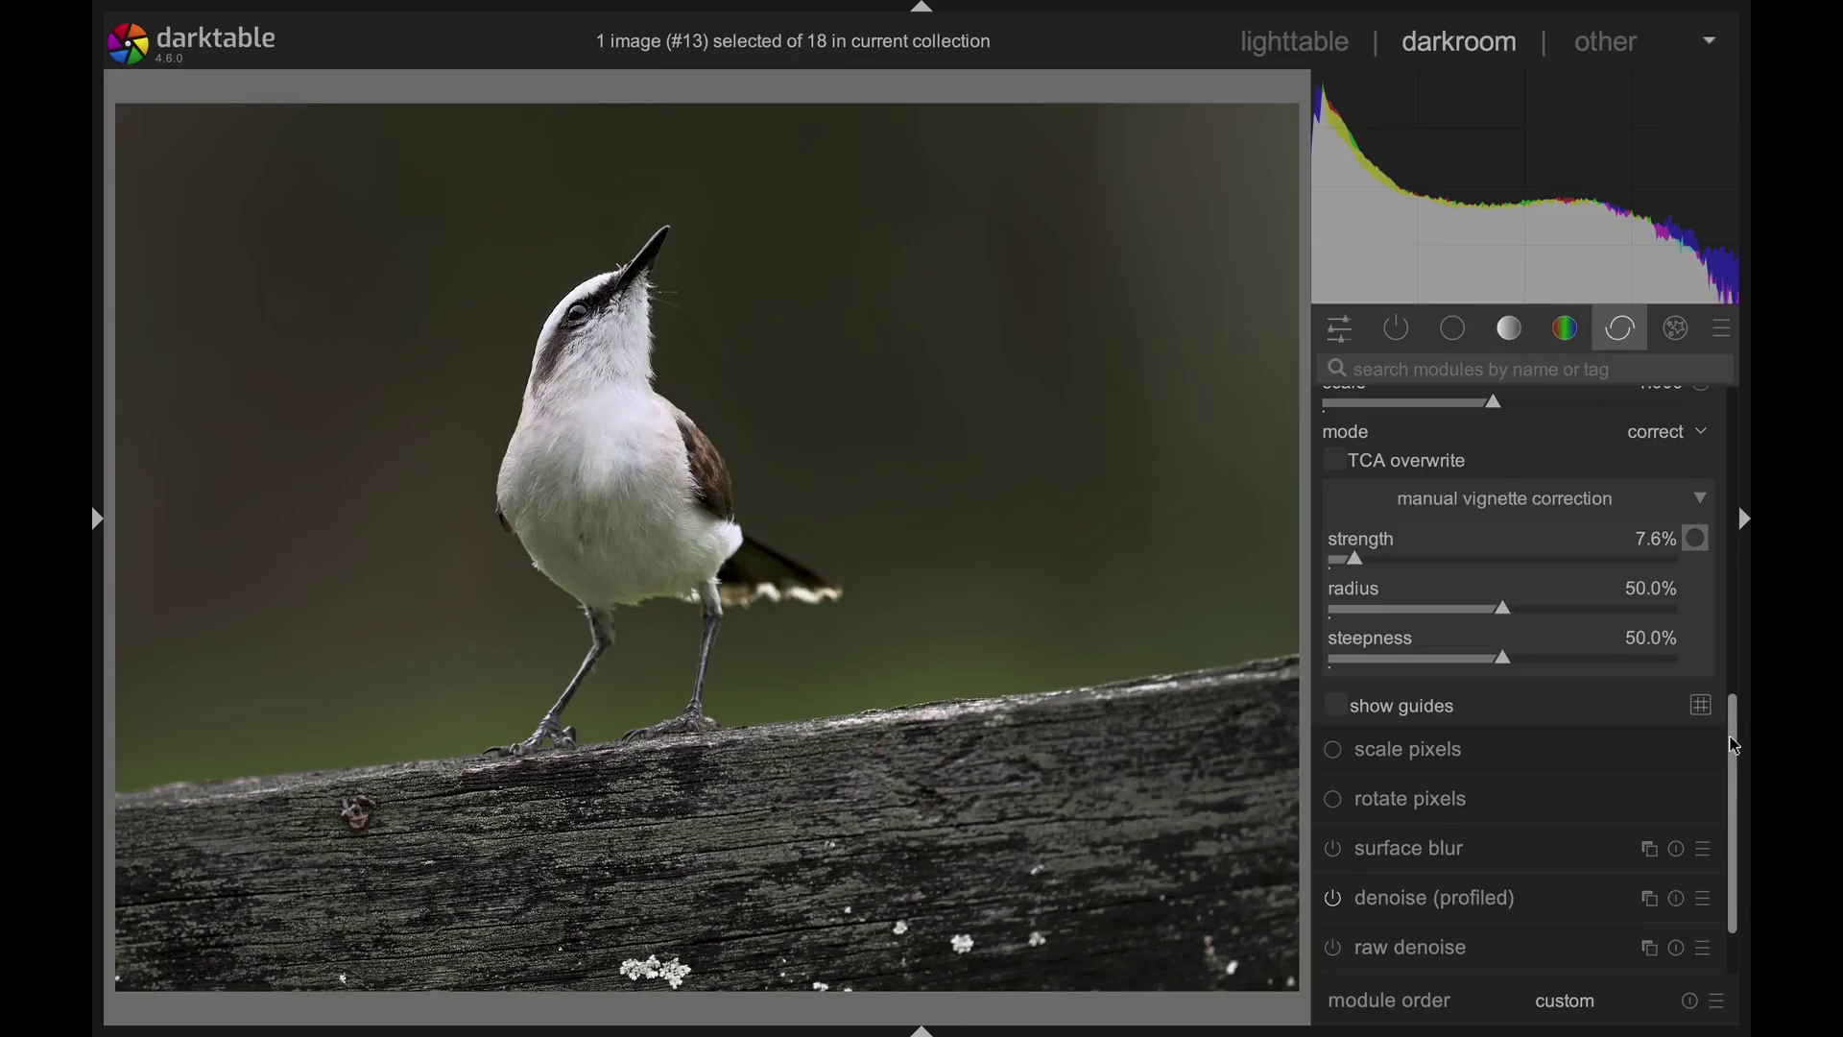
Expand raw chromatic aberrations to review its options, then show the base module group
scroll(1731, 811, down, 1)
click(1563, 949)
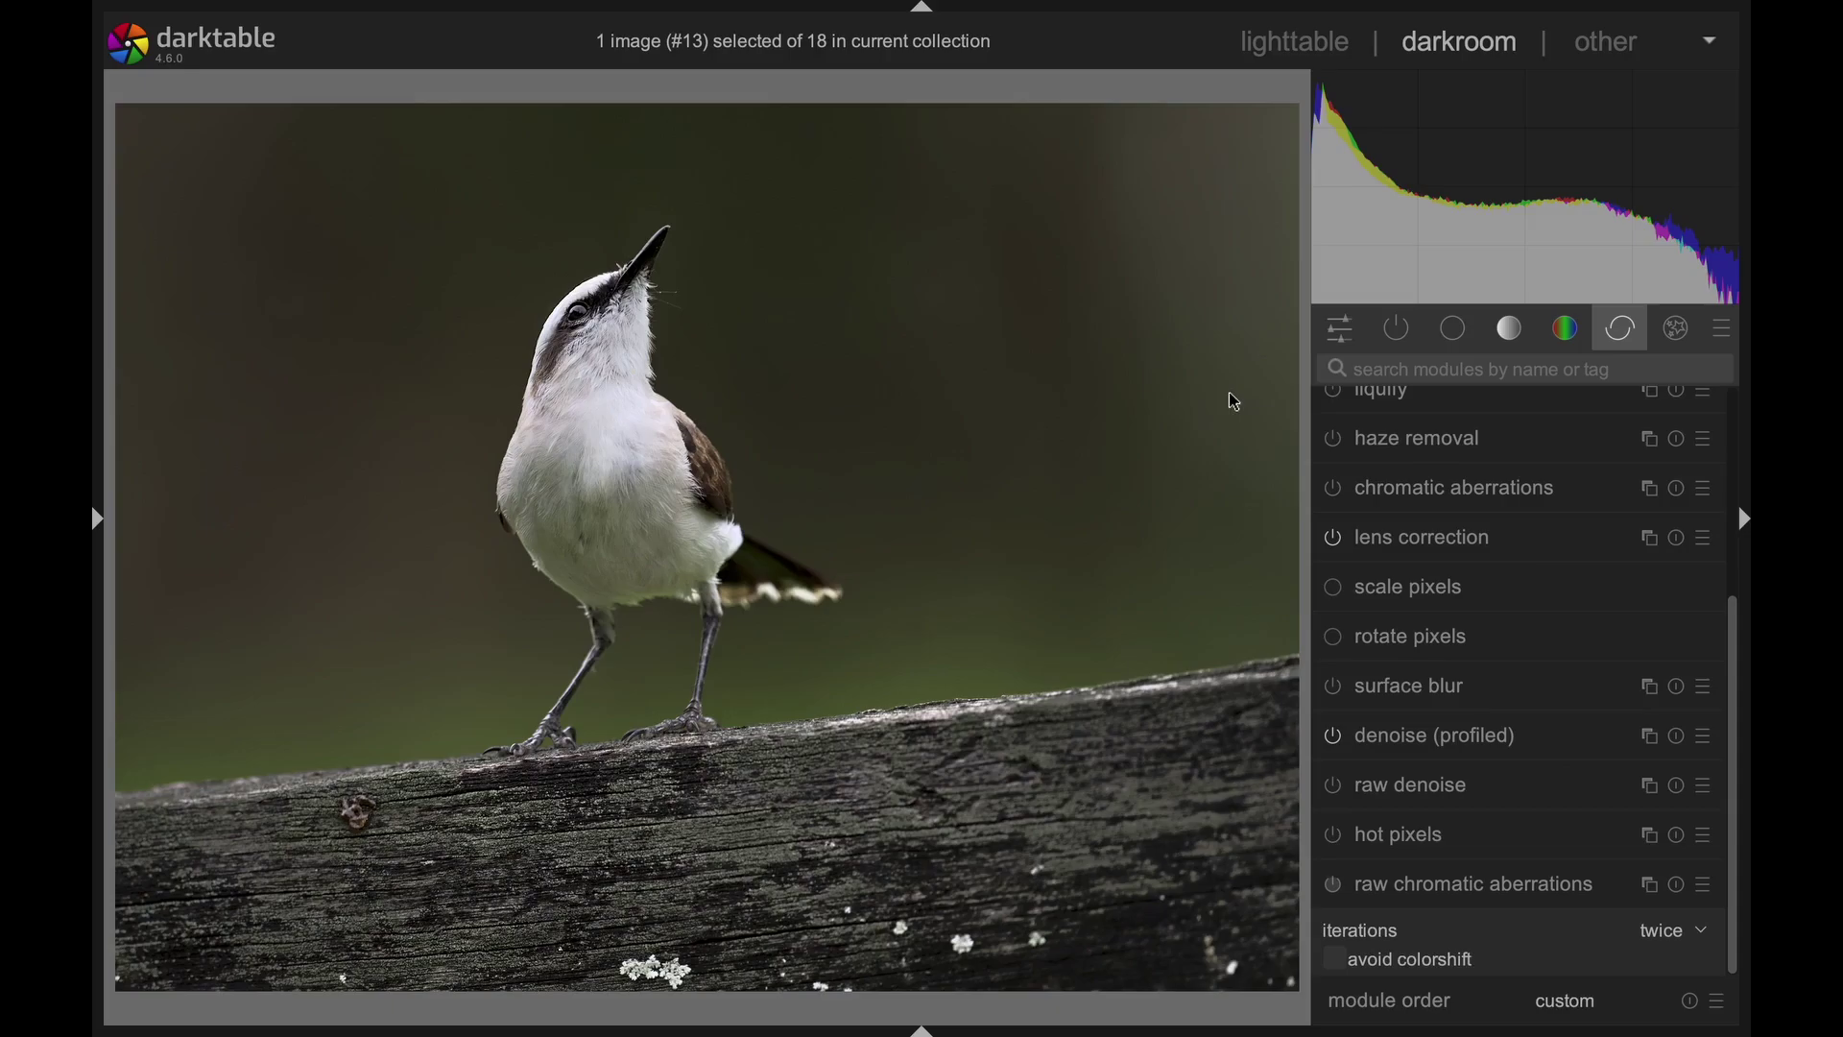
click(1453, 328)
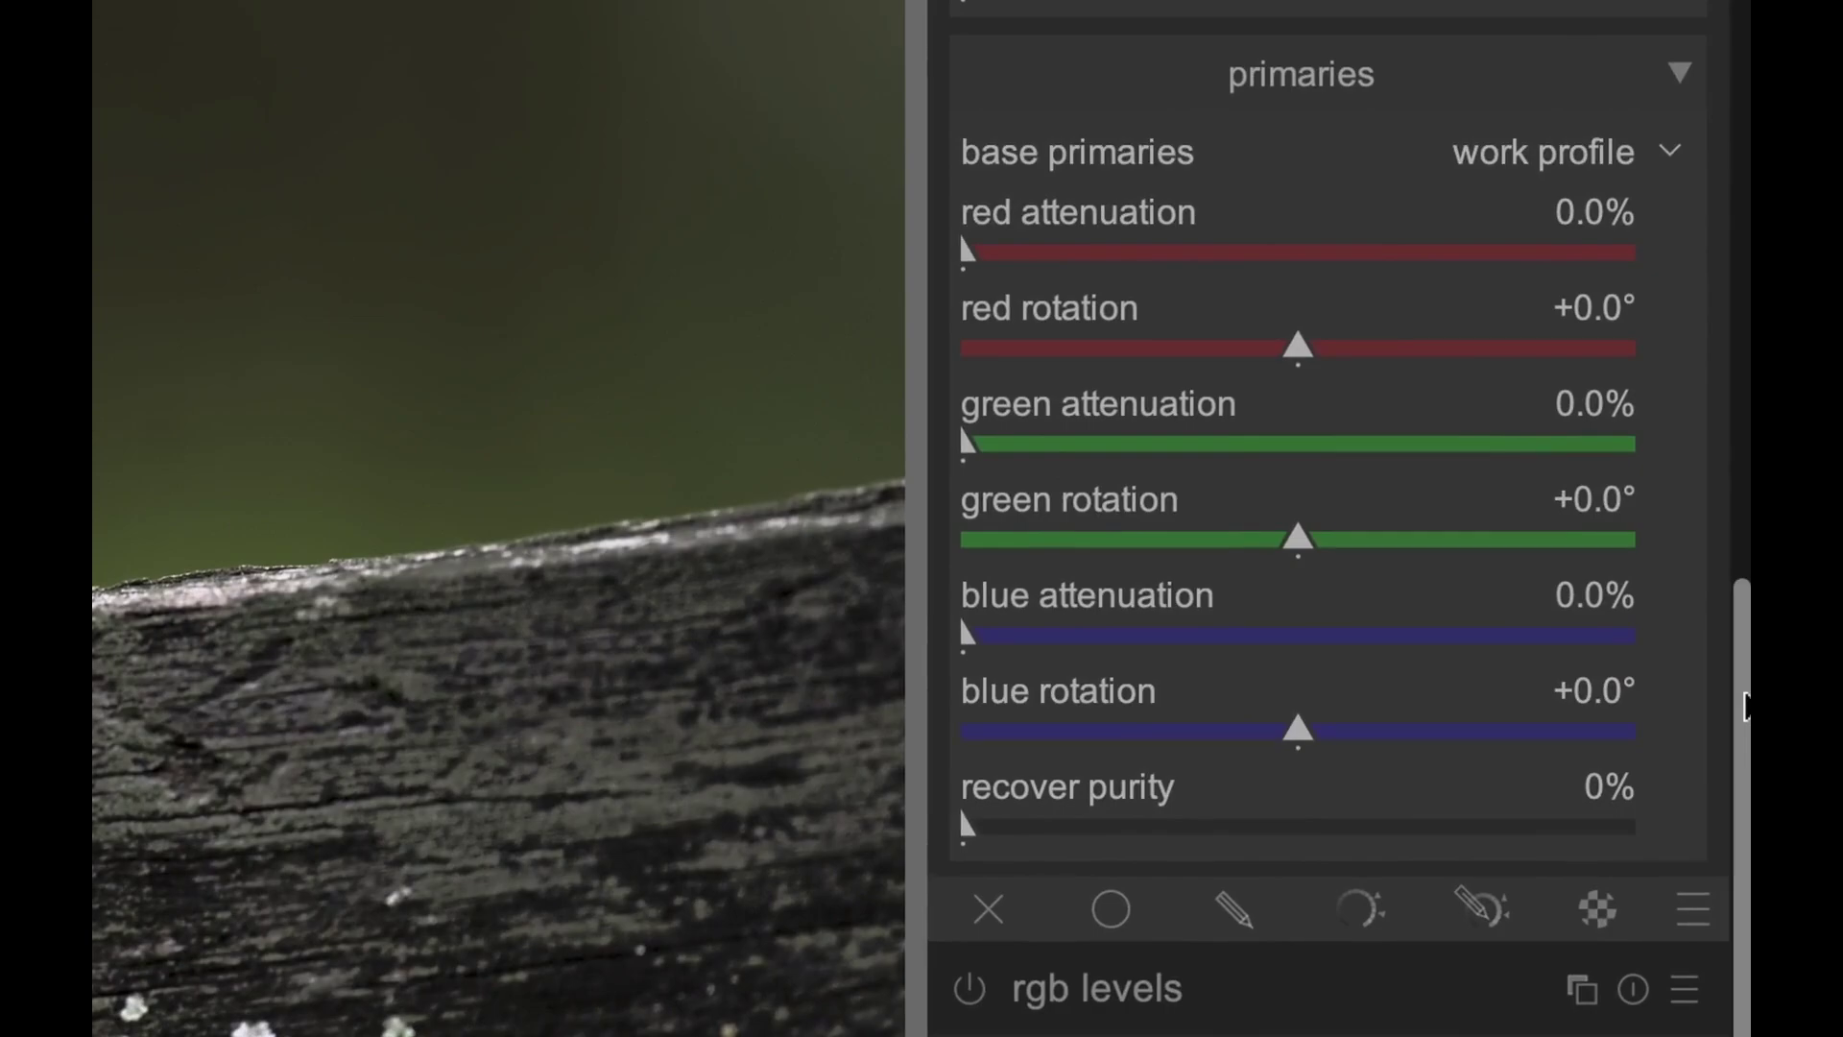
Scroll the sigmoid module to its primaries section, with attenuation and rotation sliders at zero
scroll(1729, 646, up, 2)
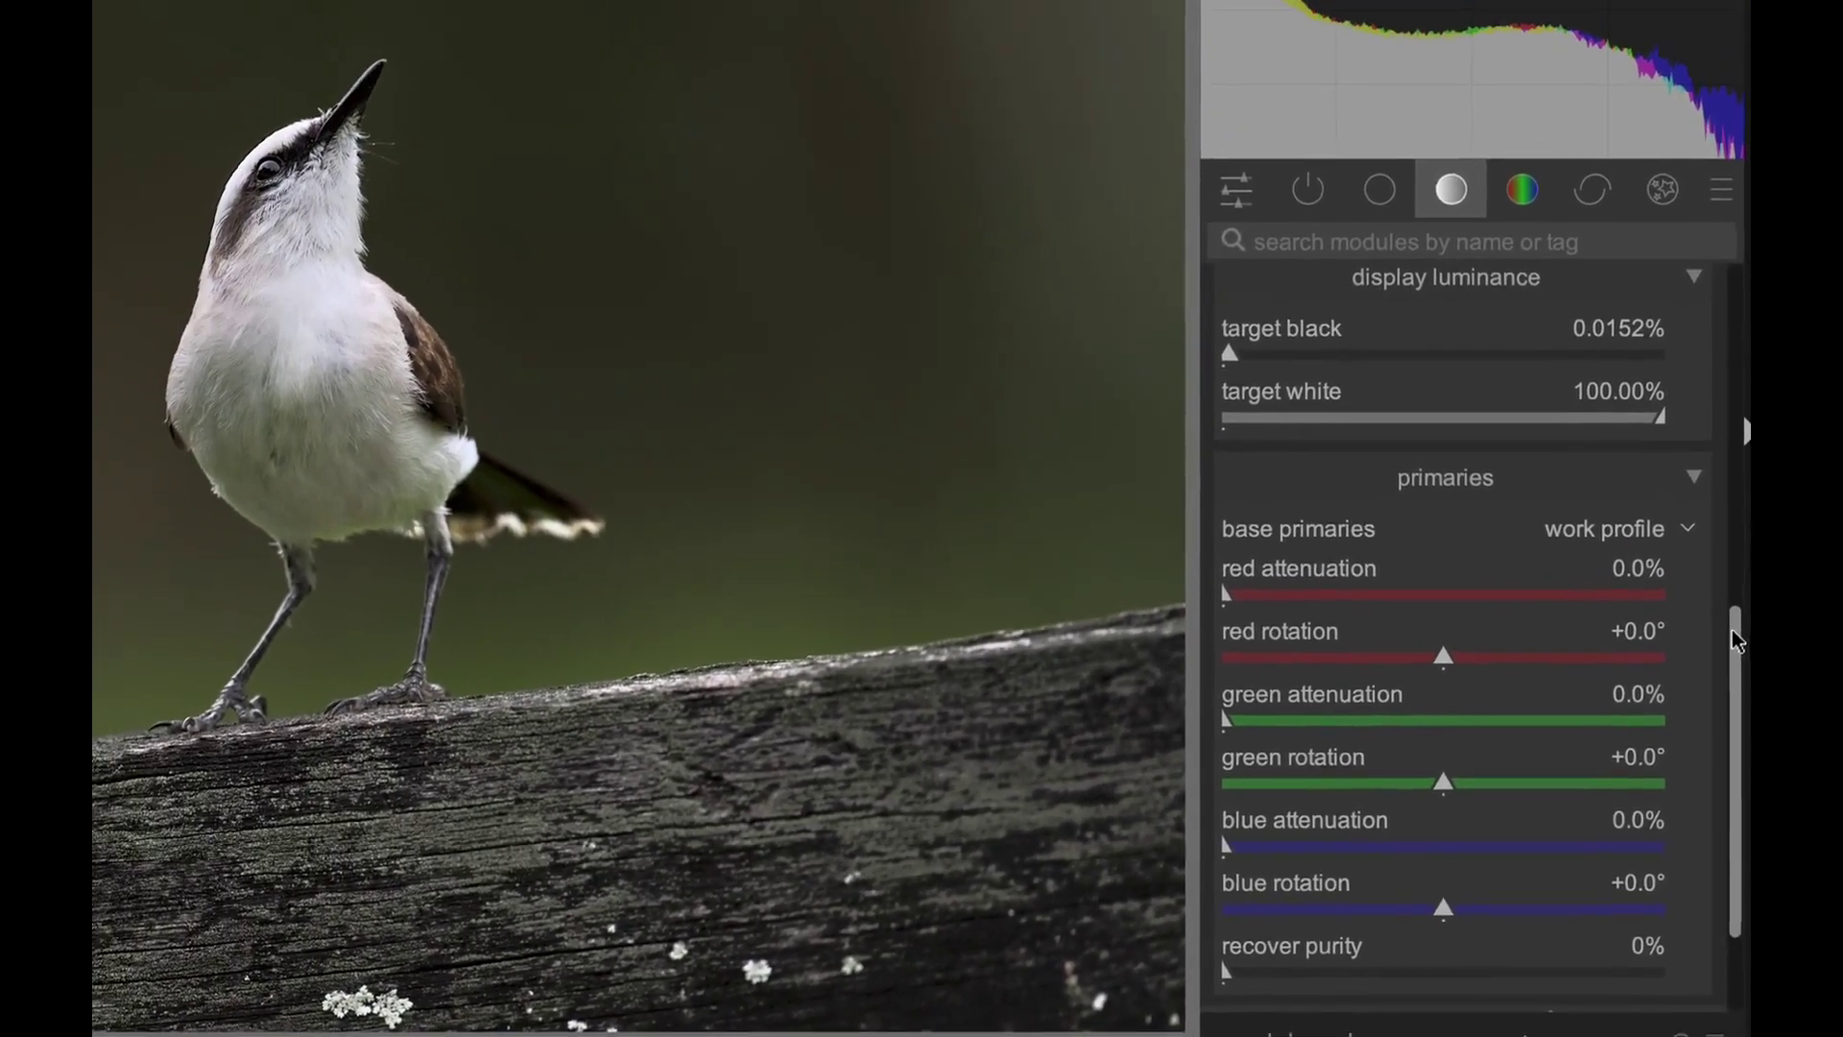
drag(1740, 663, 1742, 427)
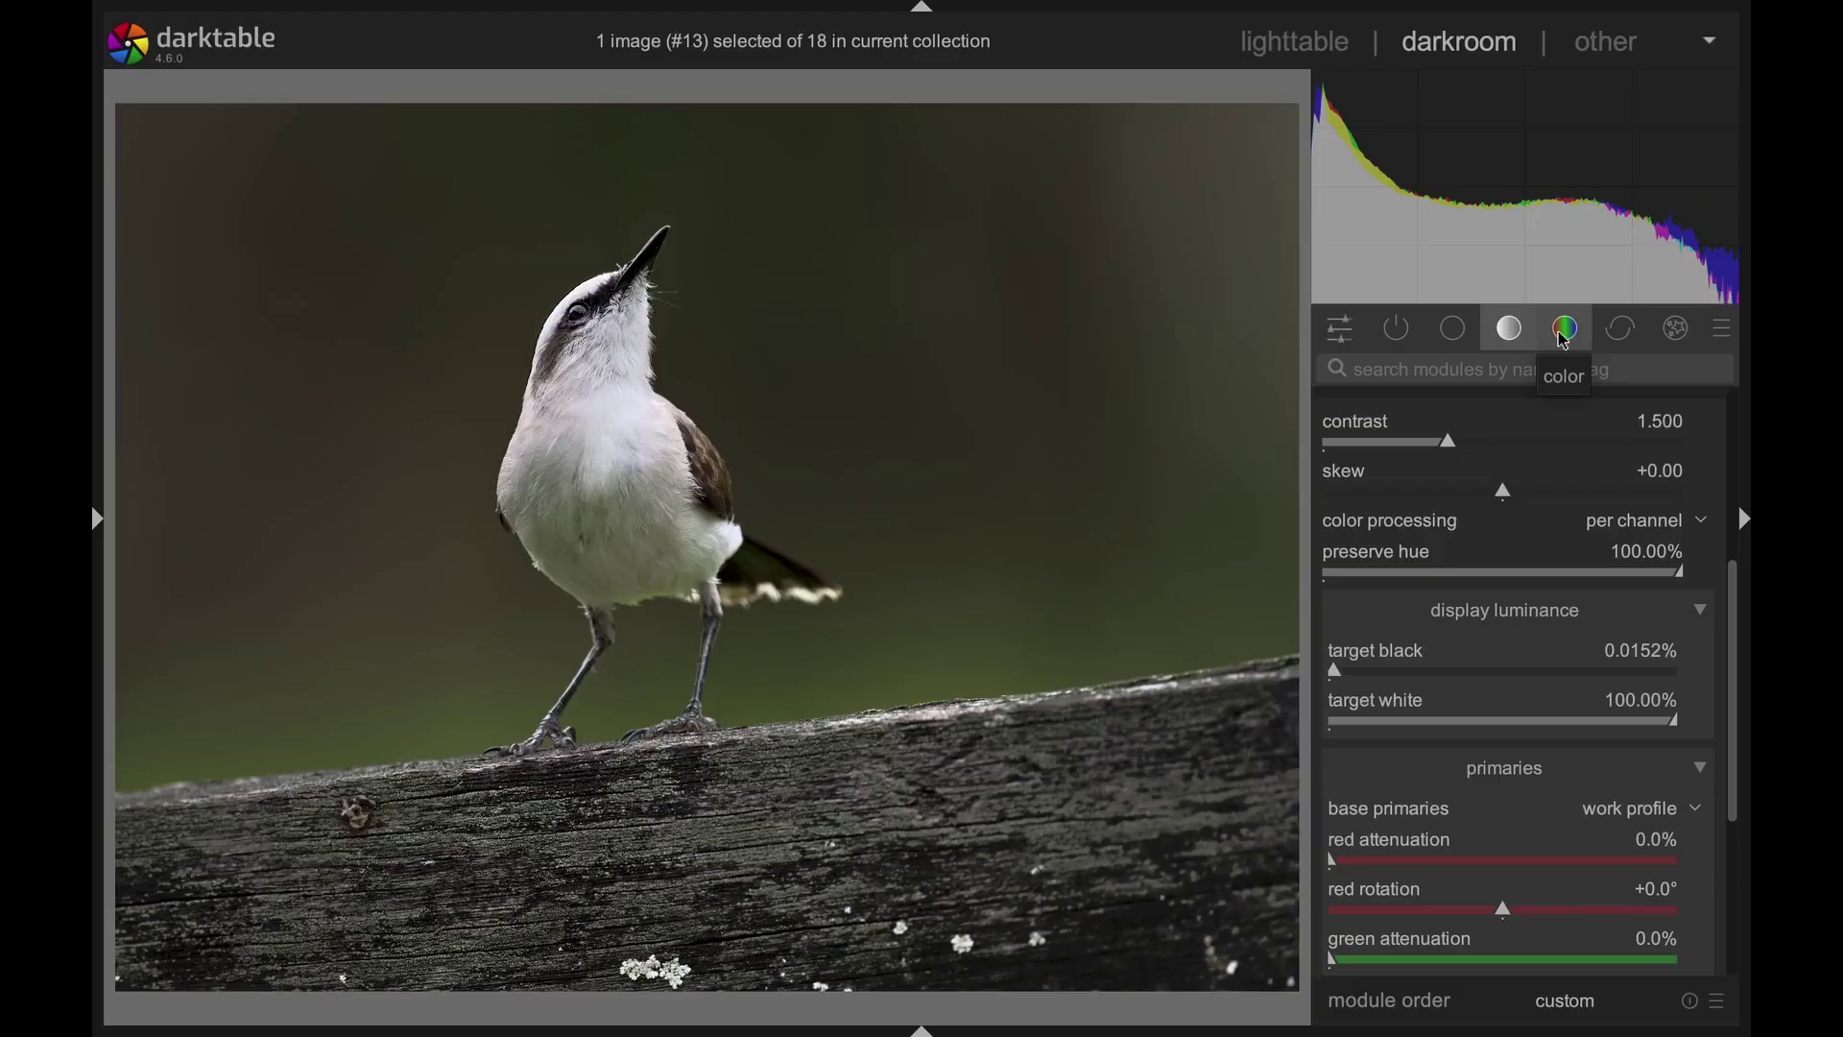
Expand rgb primaries in the color module group and switch it on
click(1565, 334)
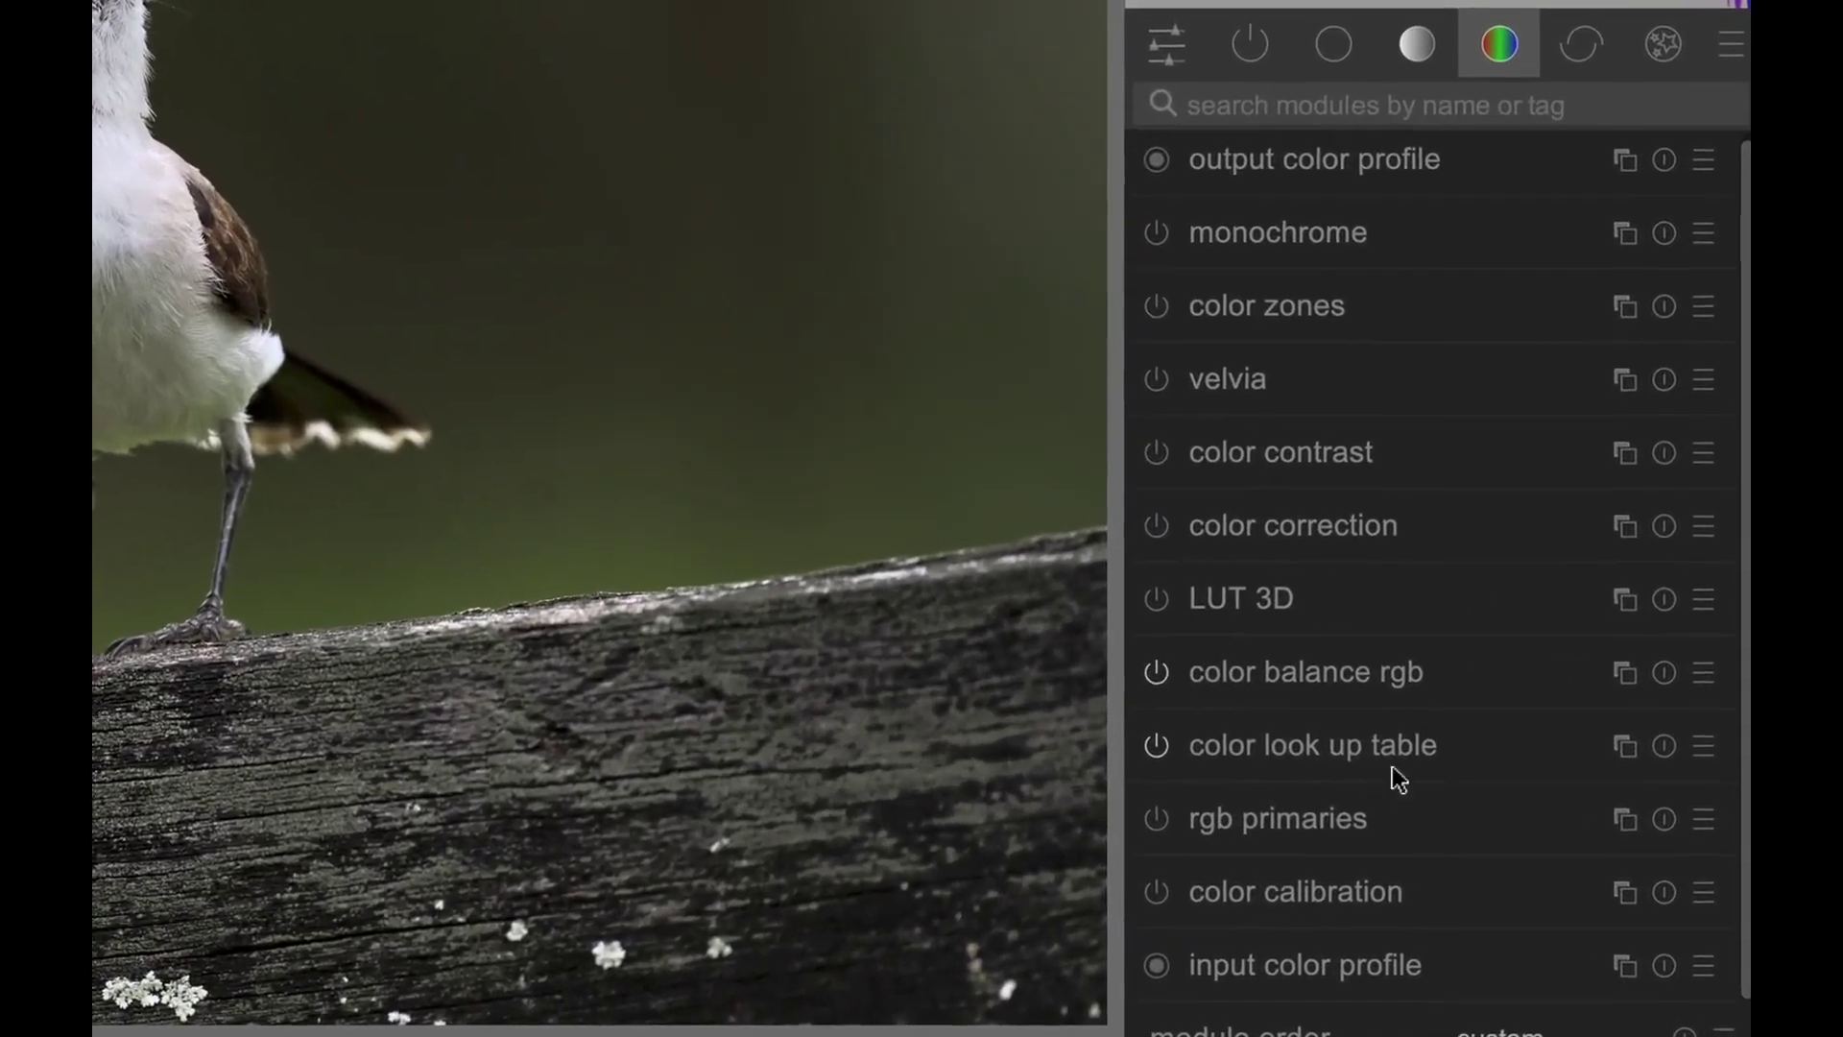
click(1375, 831)
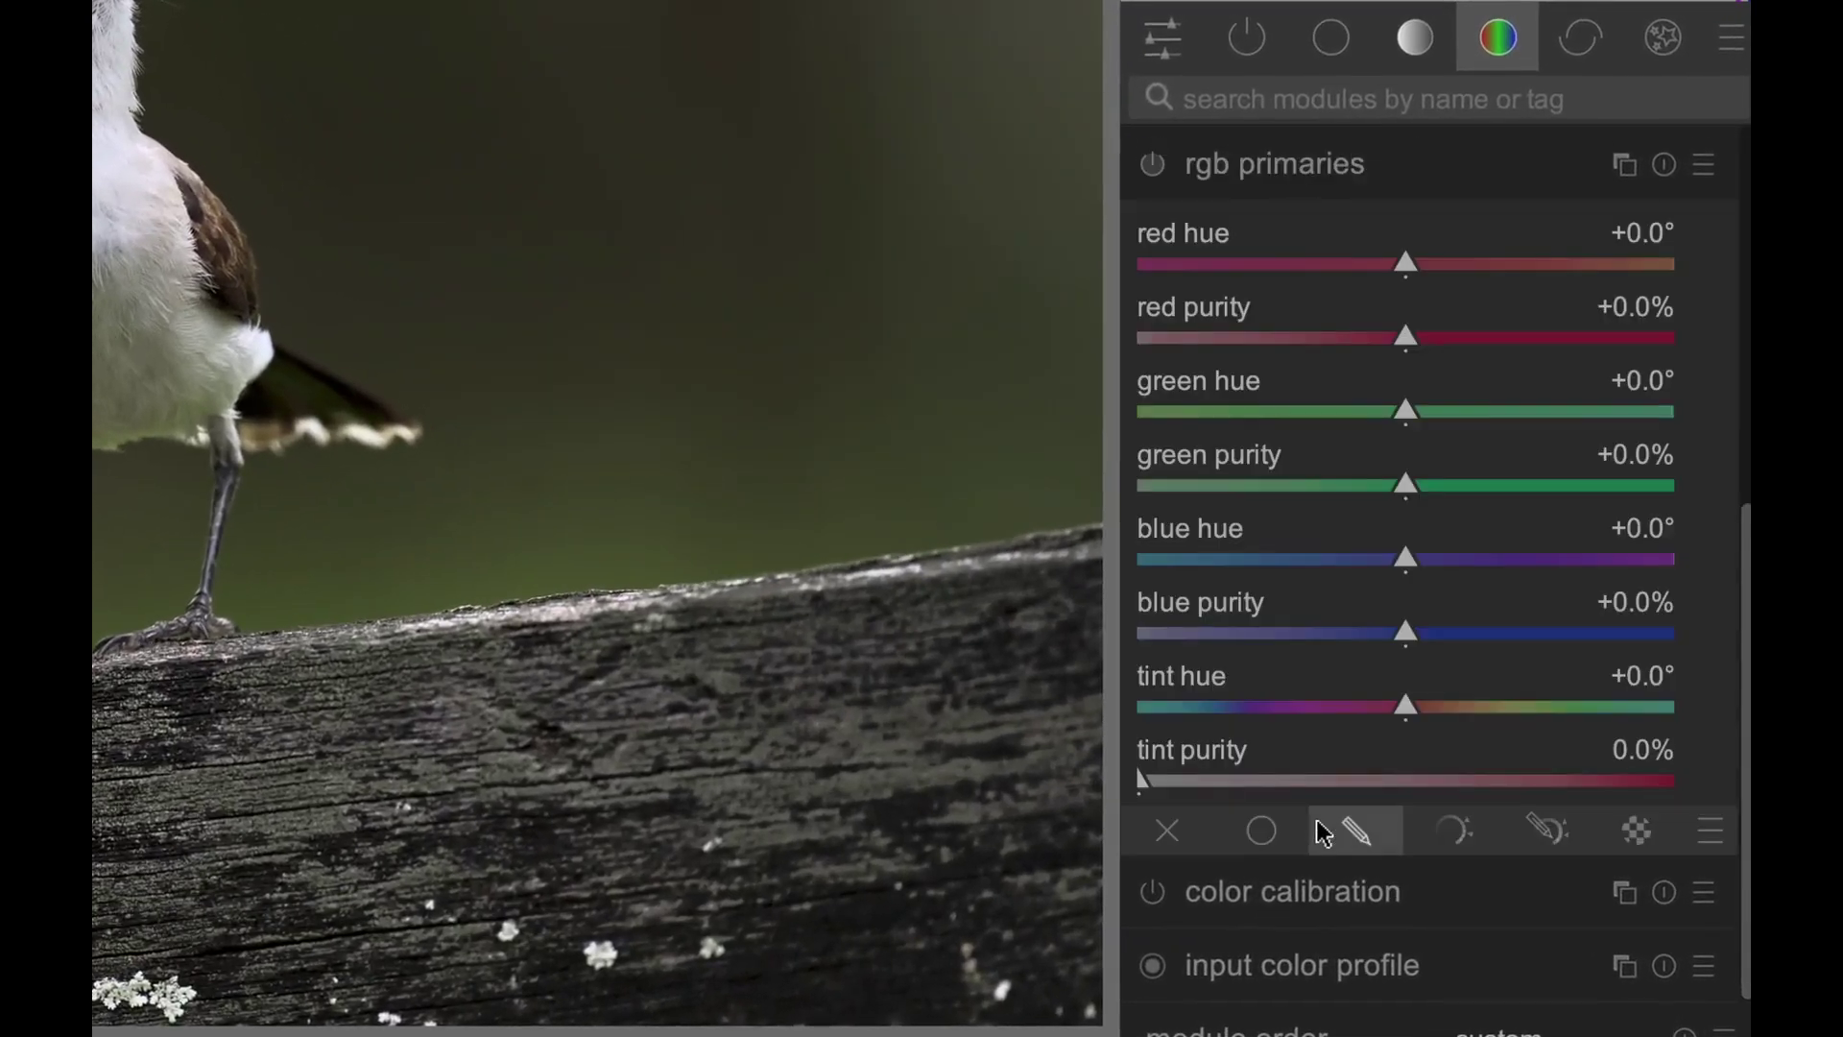
click(1152, 164)
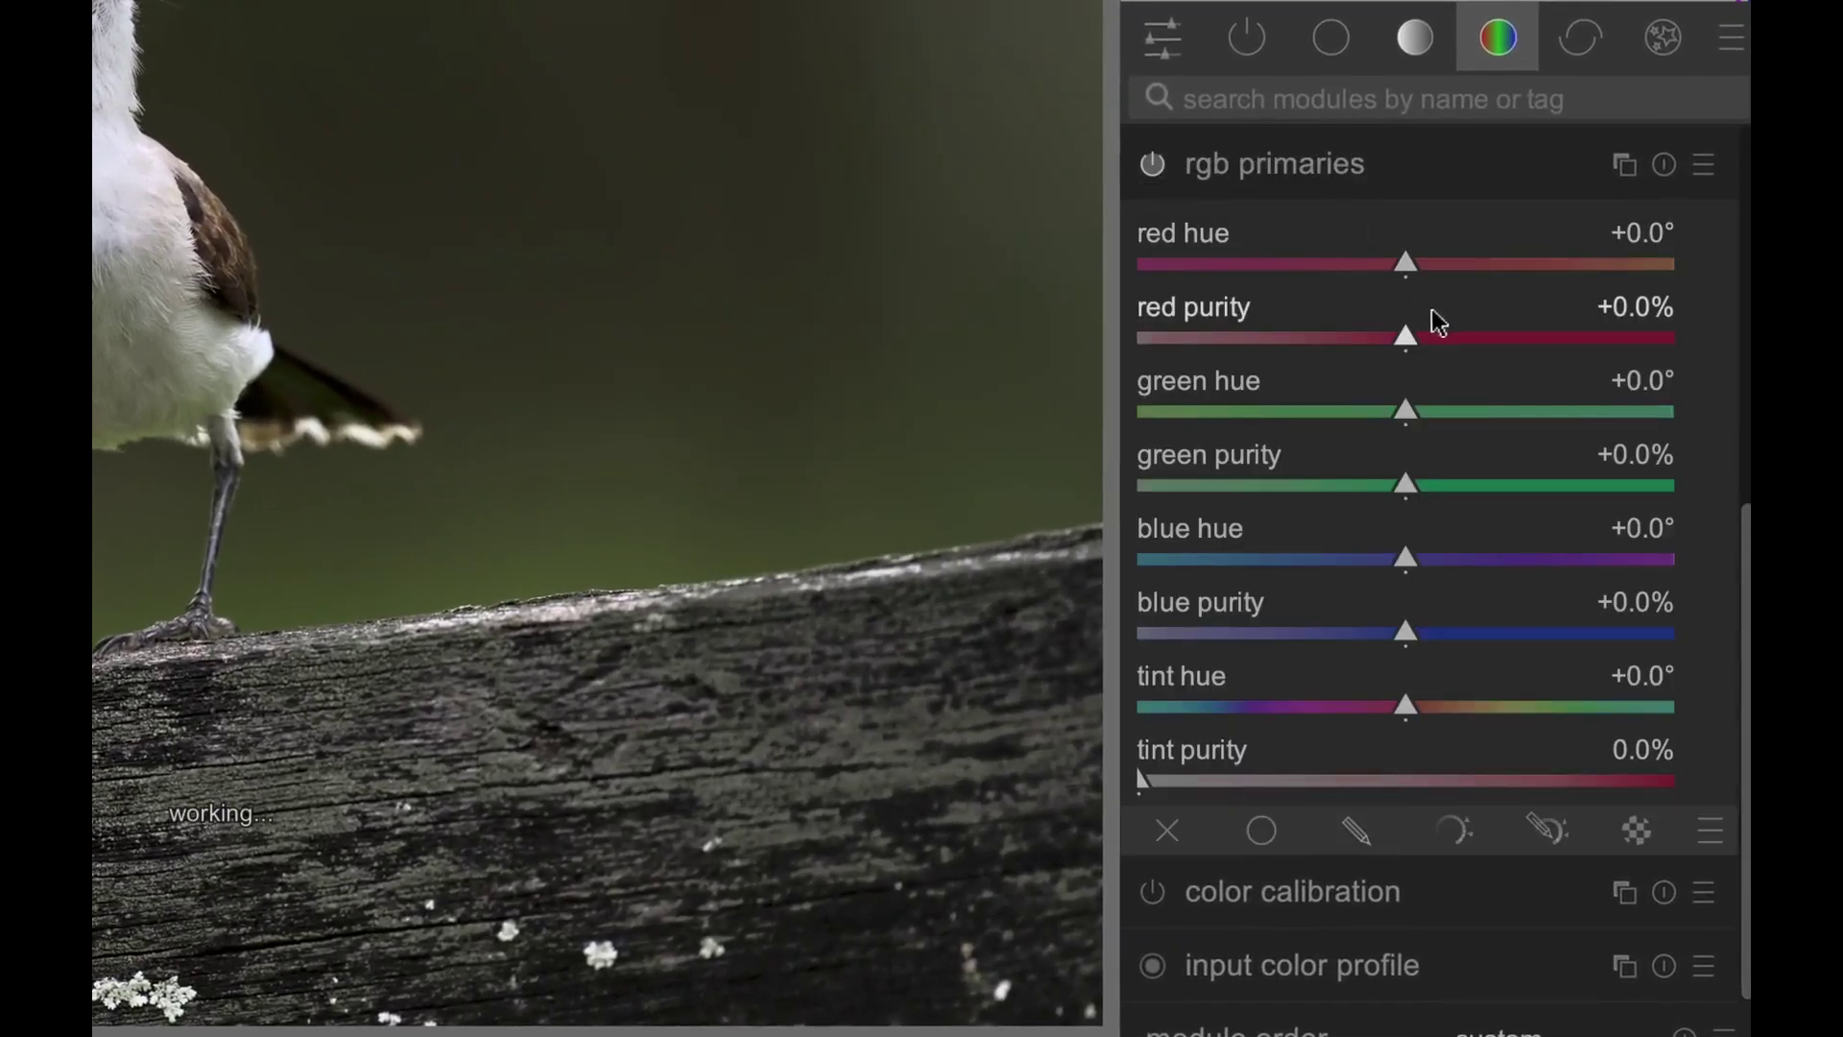
Set red hue -6.3° with purity +11.0%, and green hue -11.6° with purity +27.6%
click(1364, 266)
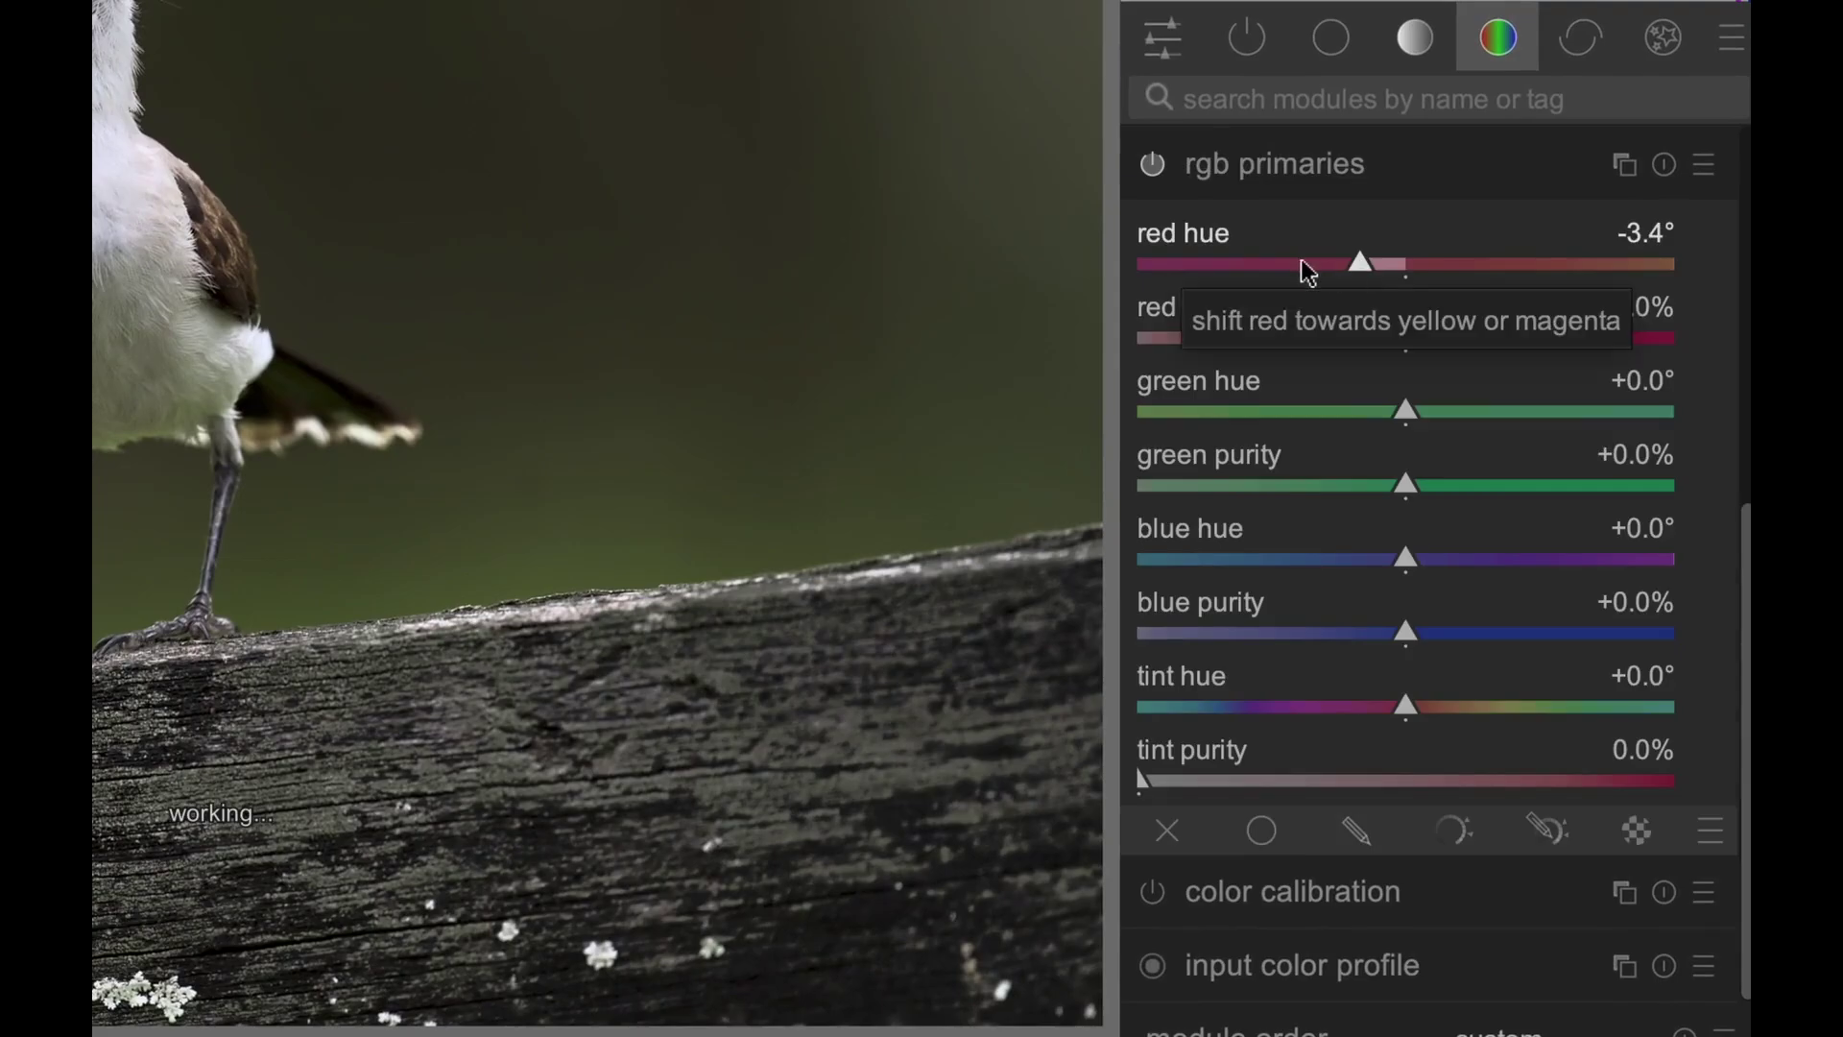
click(1322, 263)
click(1466, 338)
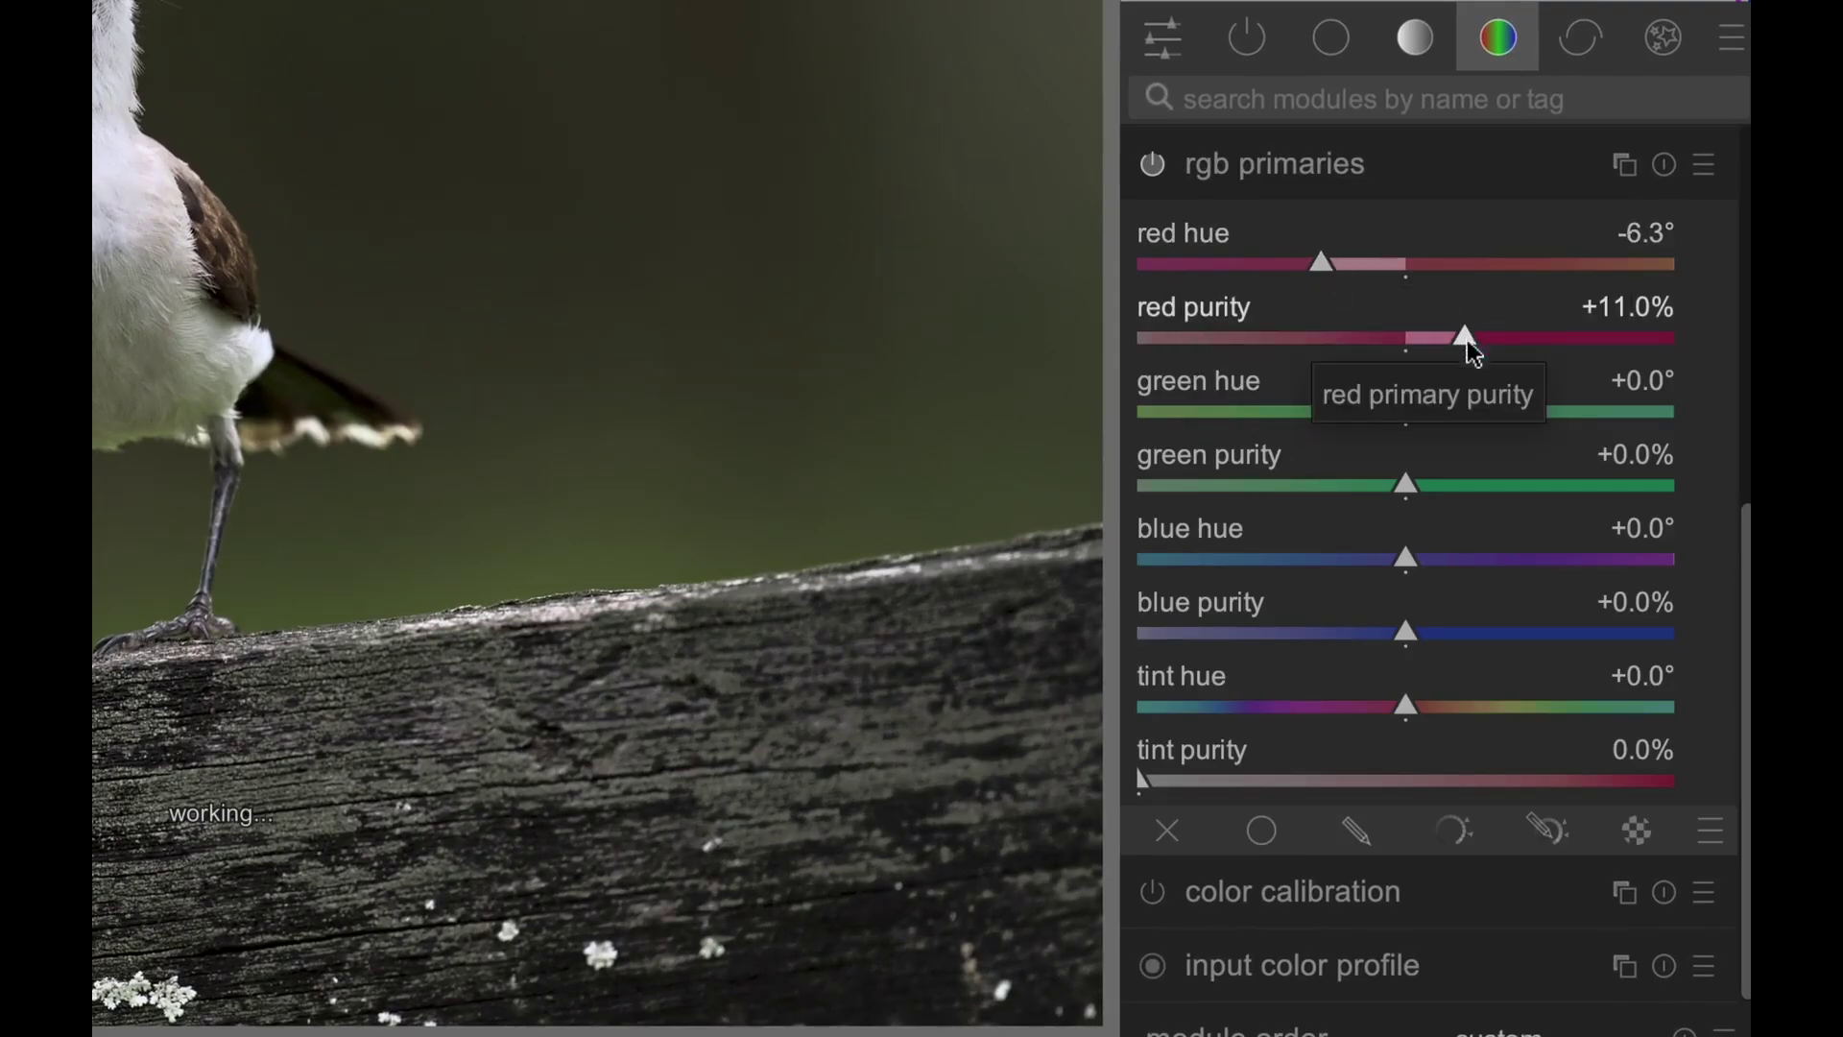
click(1358, 413)
click(1251, 413)
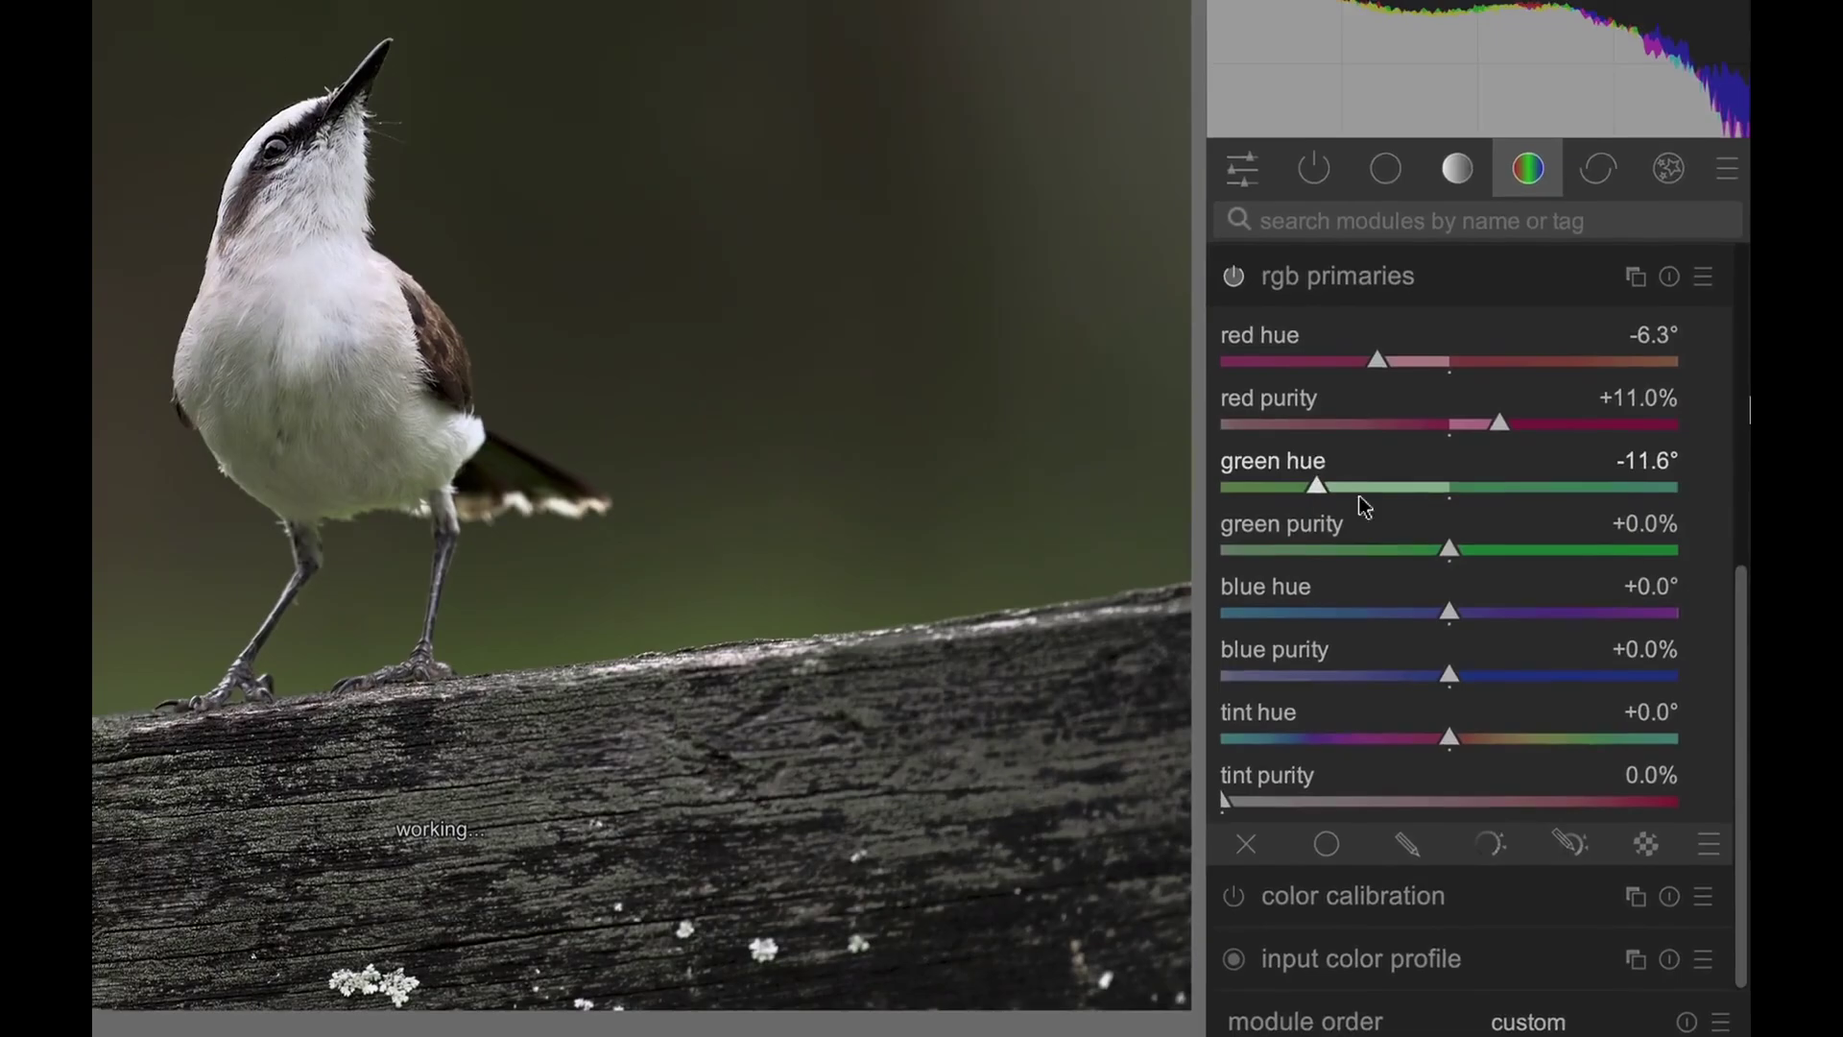
click(1557, 485)
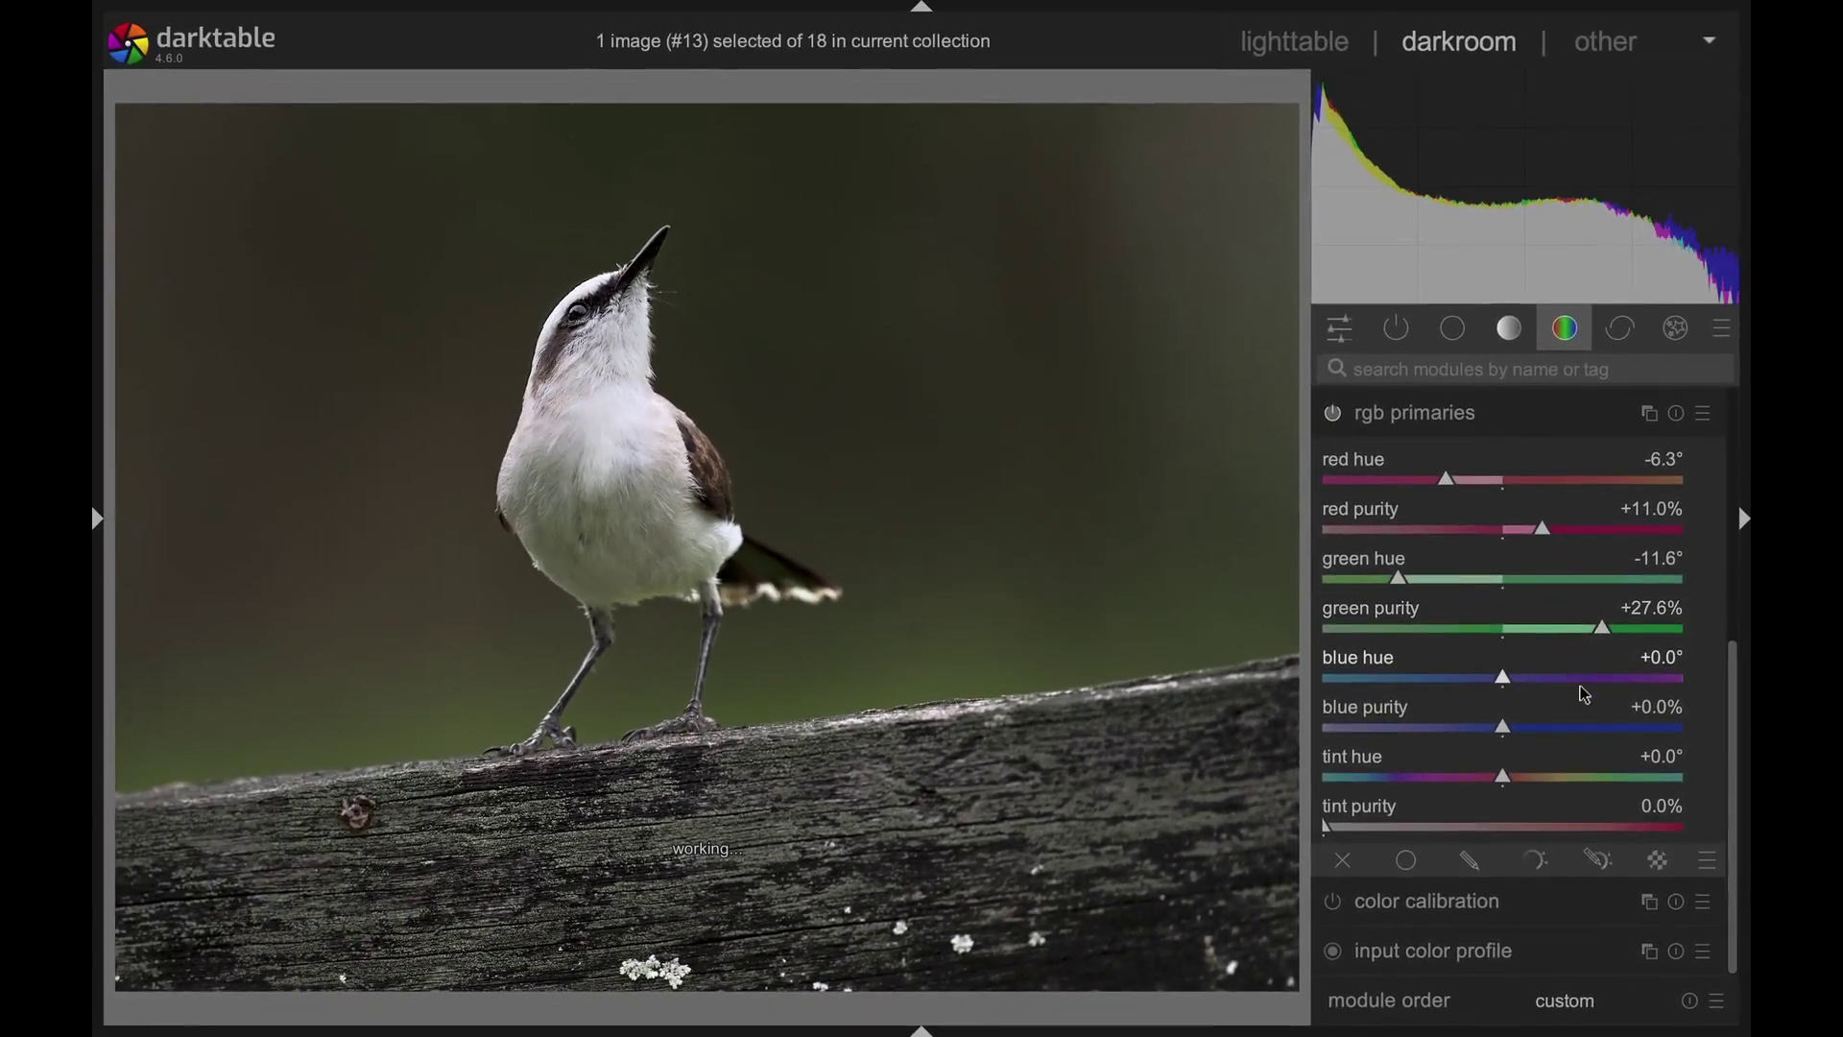
Set blue hue +5.9° and purity +15.2%, tint hue +33.9° and tint purity 0.8%
click(1559, 680)
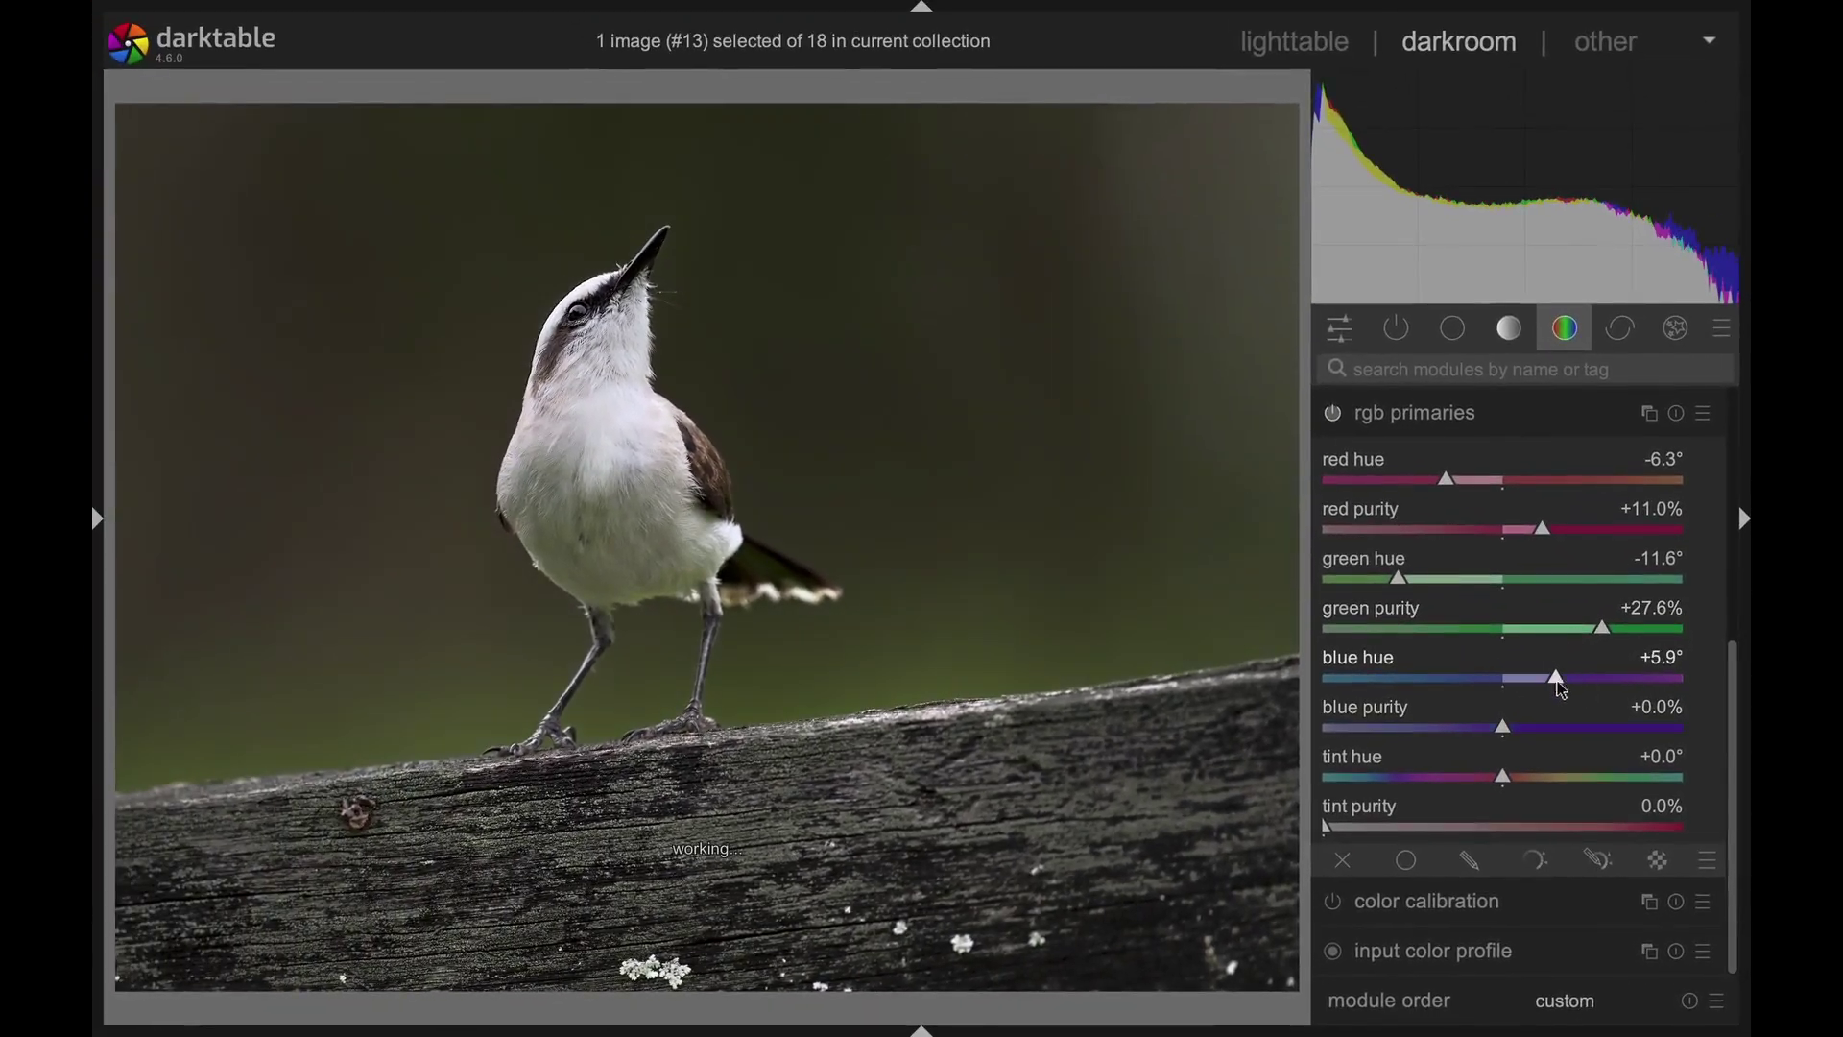
click(1559, 727)
click(1539, 793)
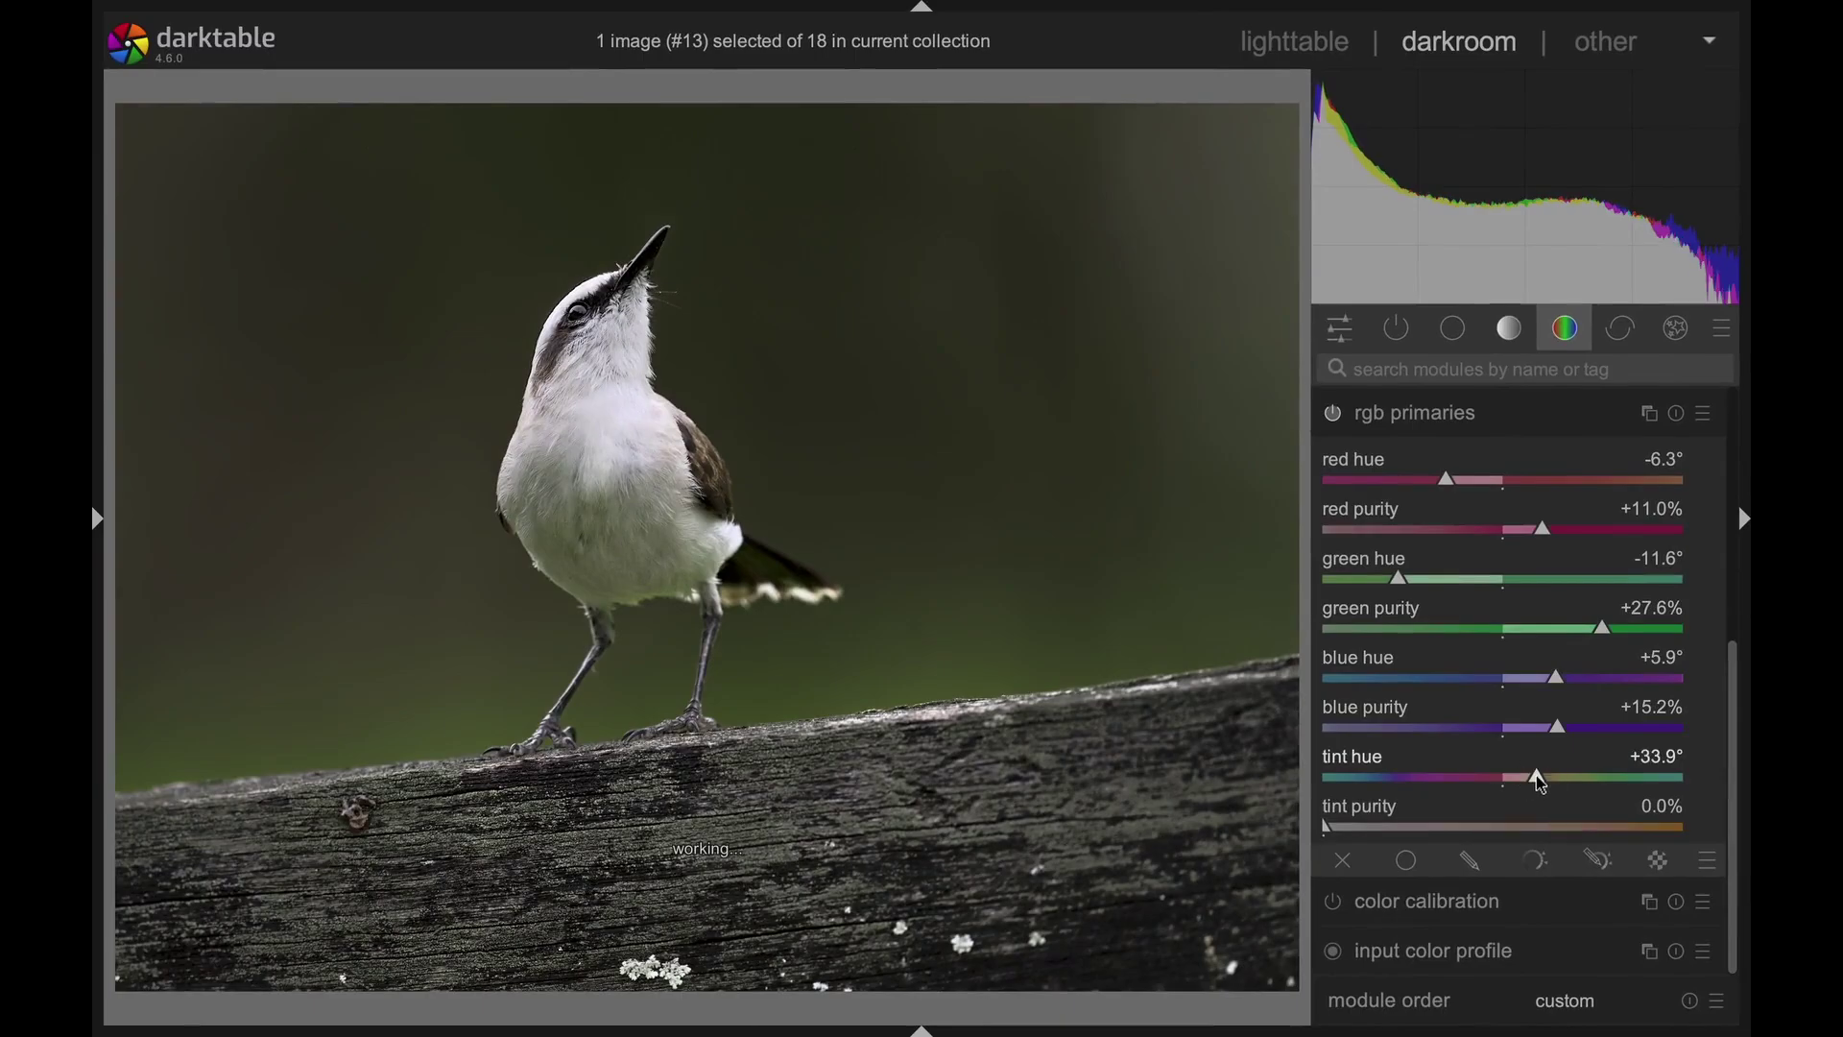
click(1339, 829)
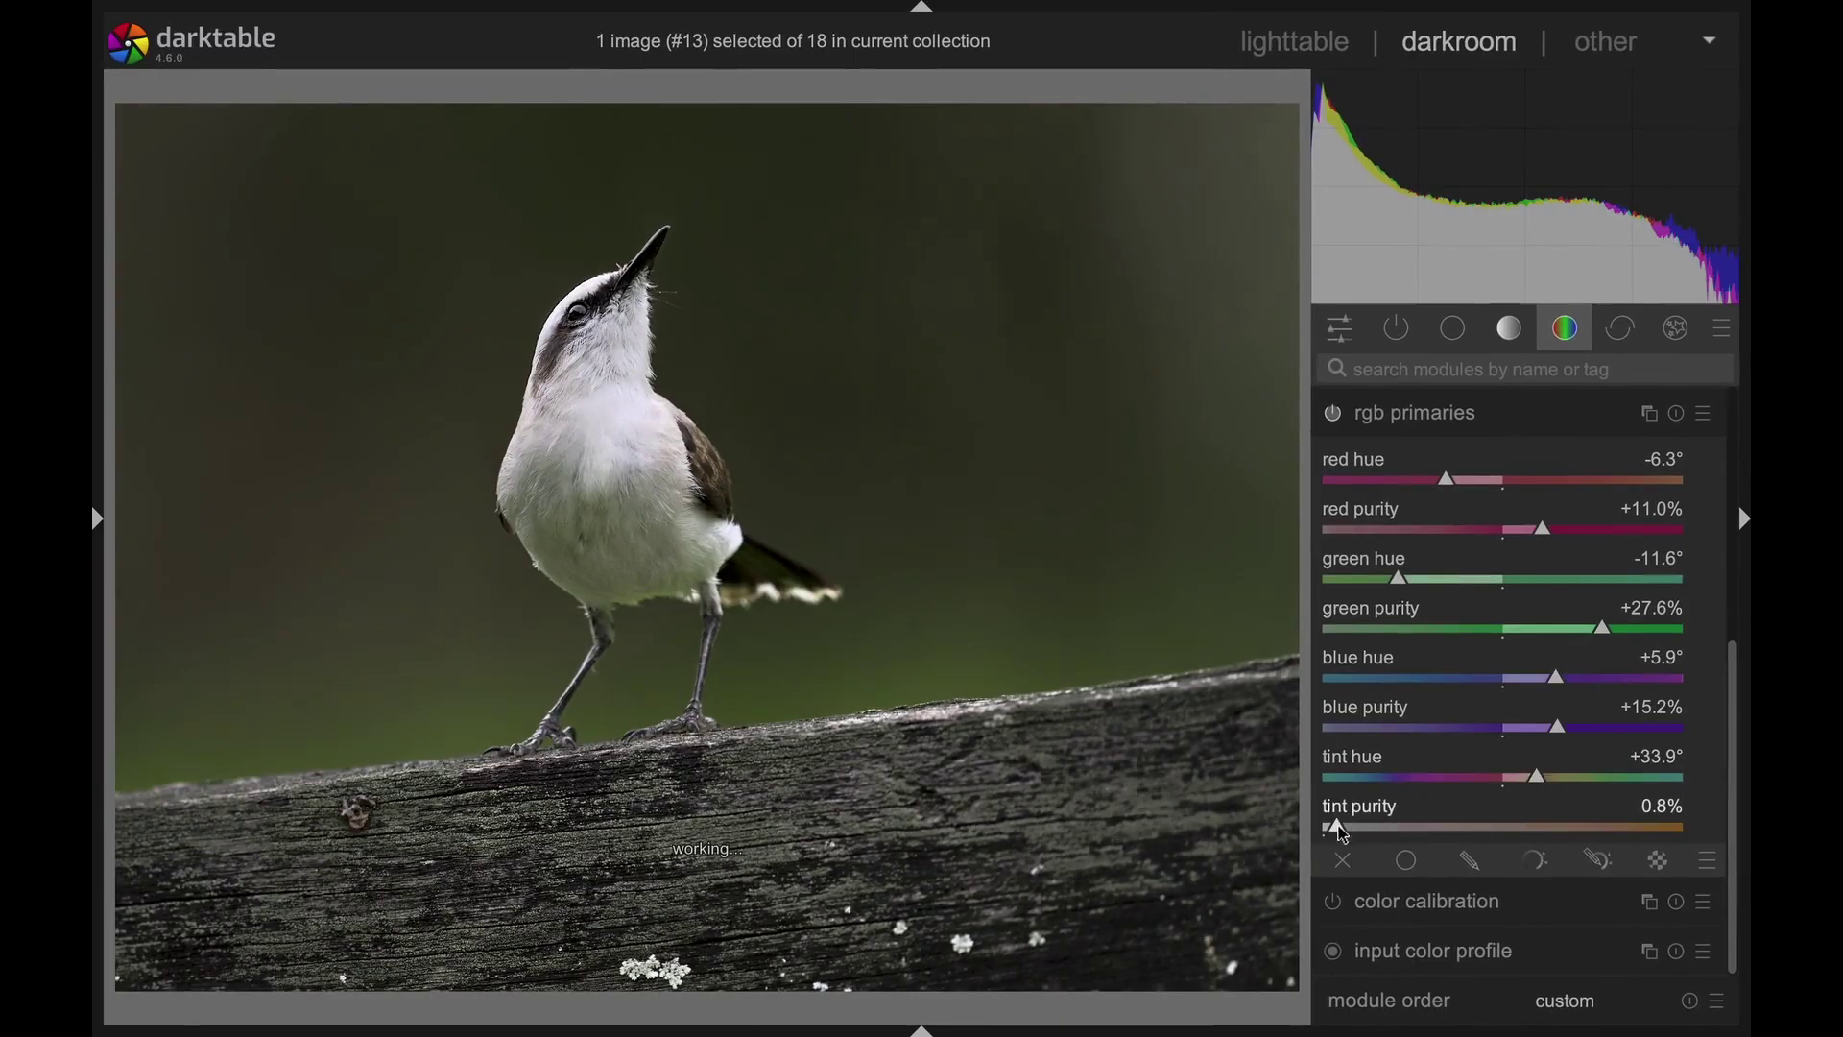
Toggle rgb primaries off and on to compare before and after, ending enabled
click(1345, 421)
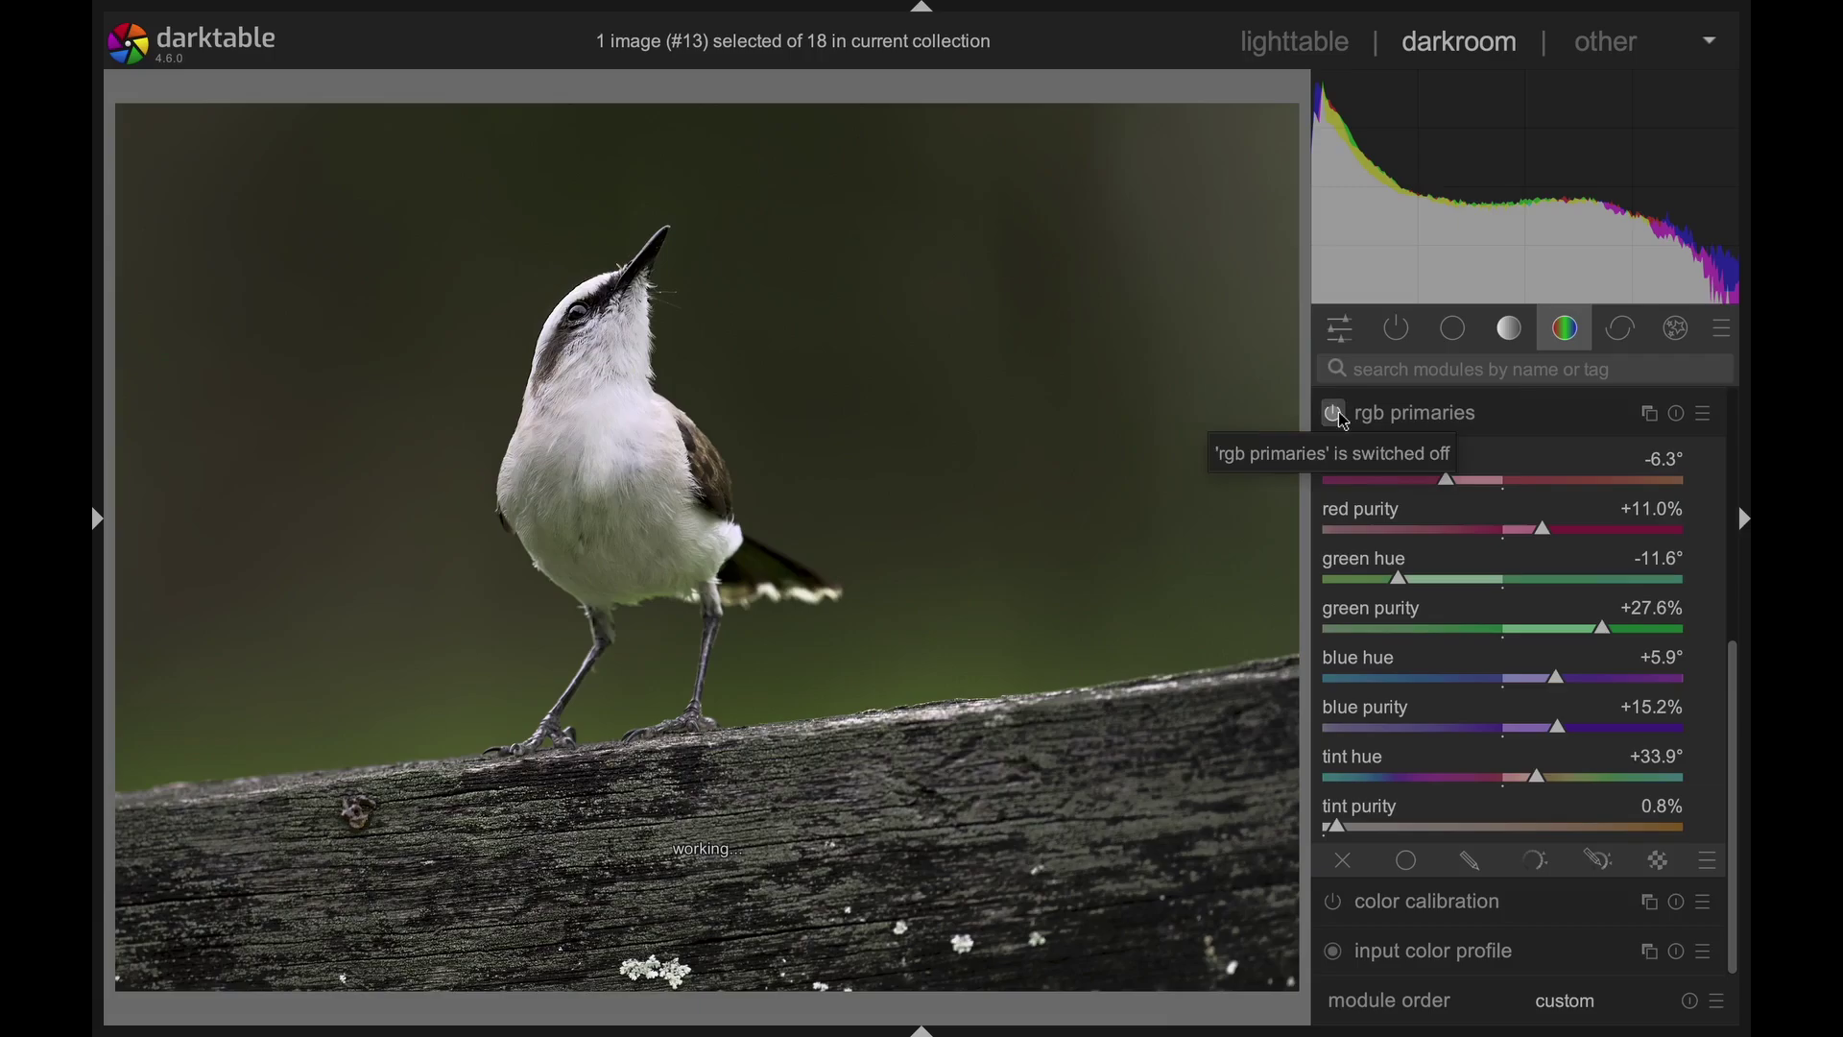
click(1345, 421)
click(1345, 422)
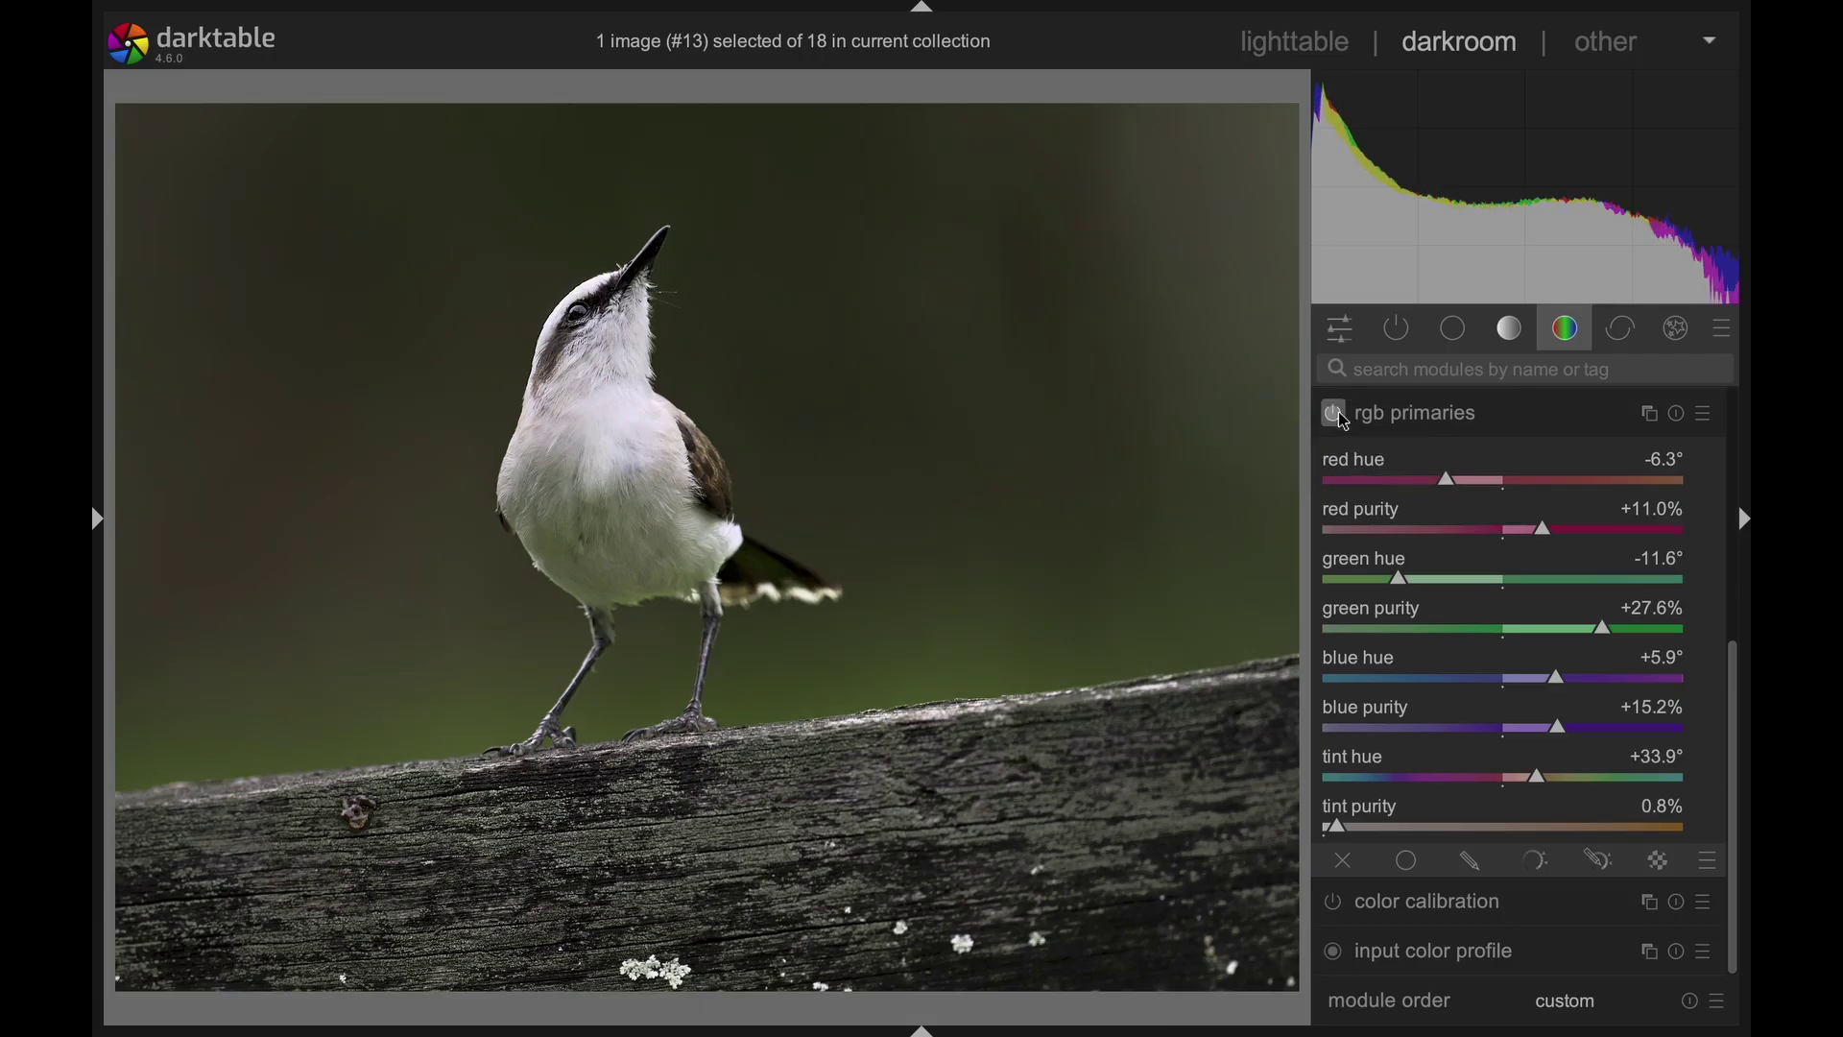
click(1345, 422)
click(1345, 422)
click(1345, 421)
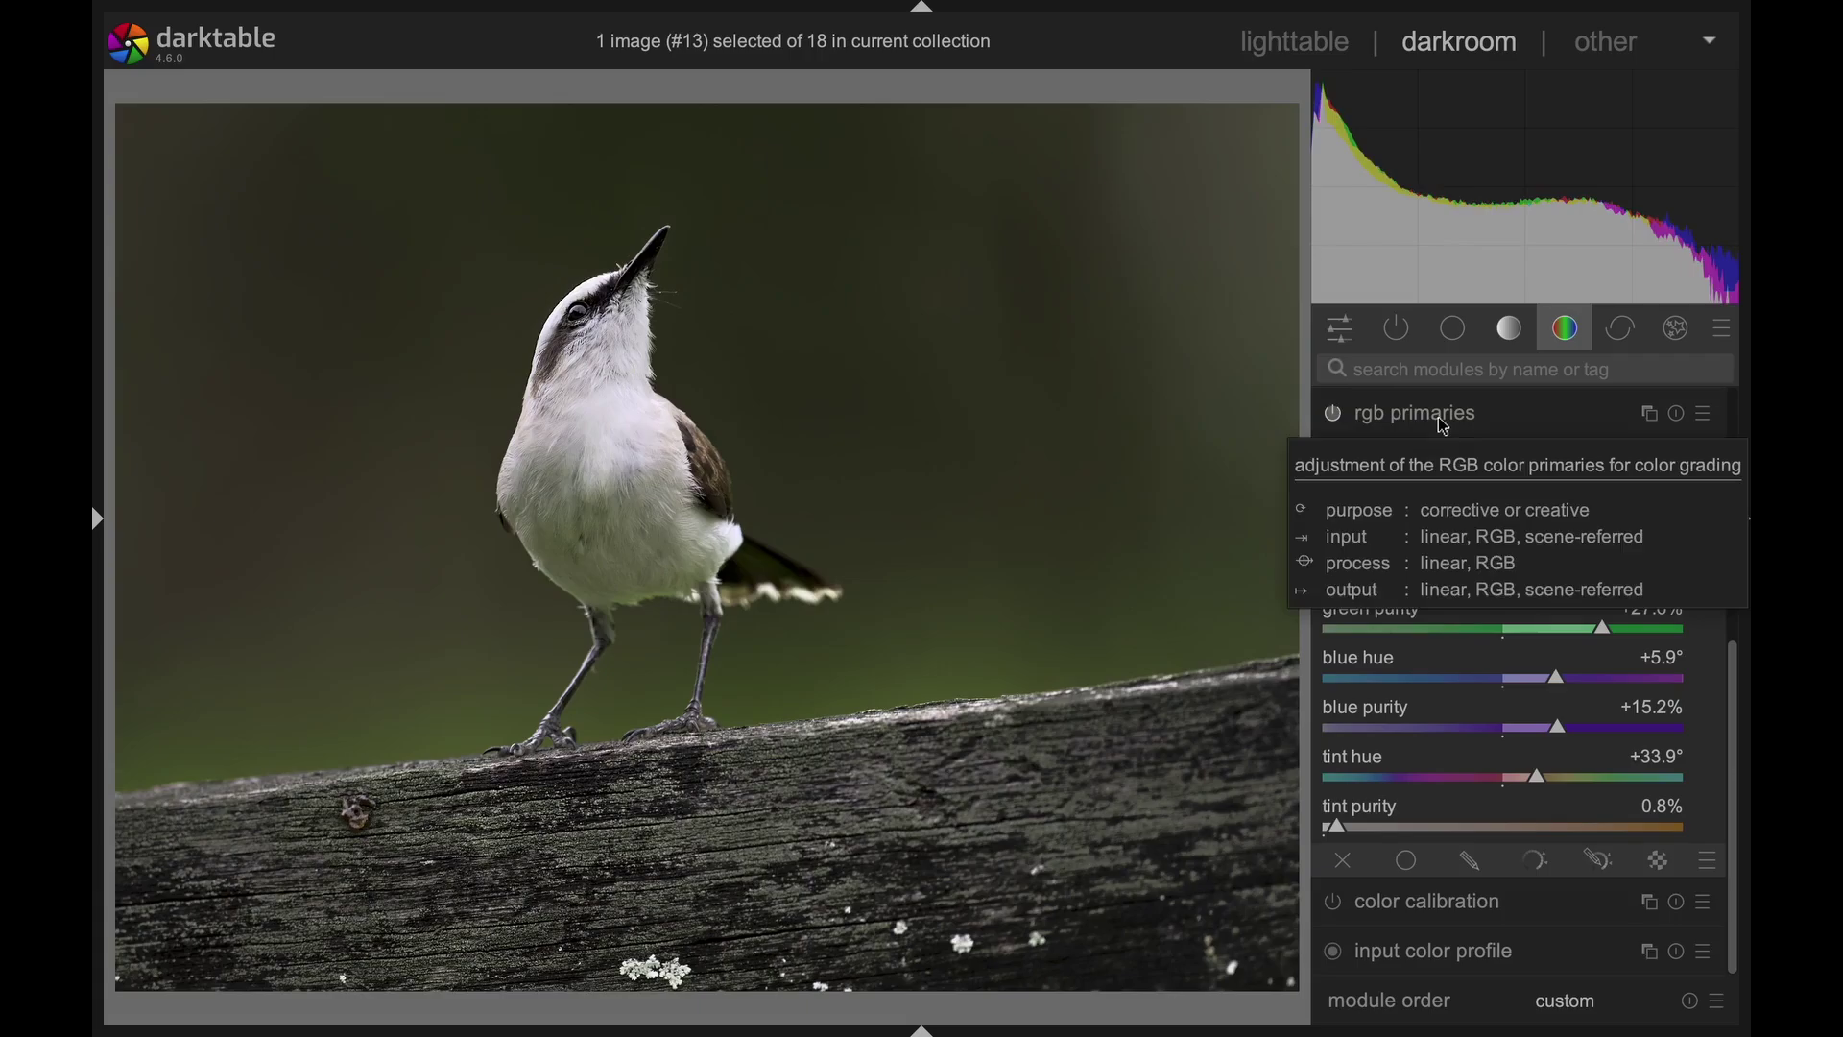
Collapse the rgb primaries module, leaving its colour adjustments active on the photo
click(1383, 406)
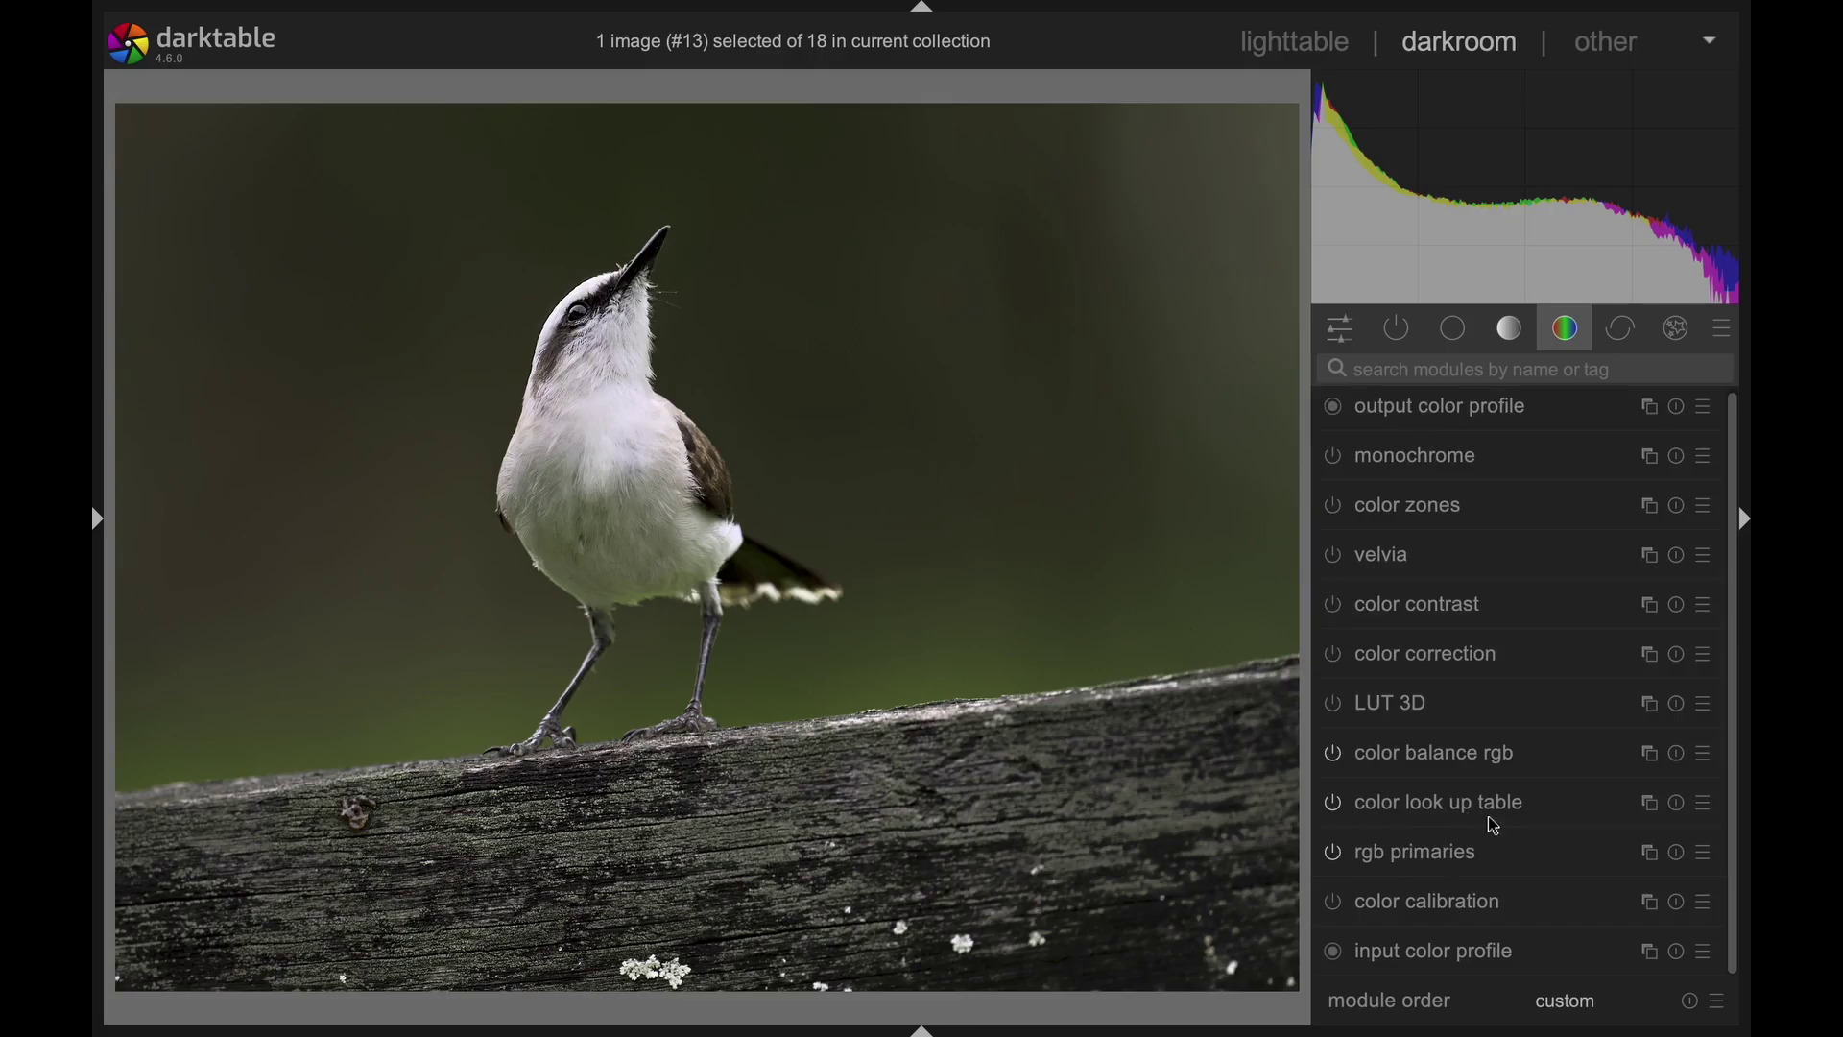